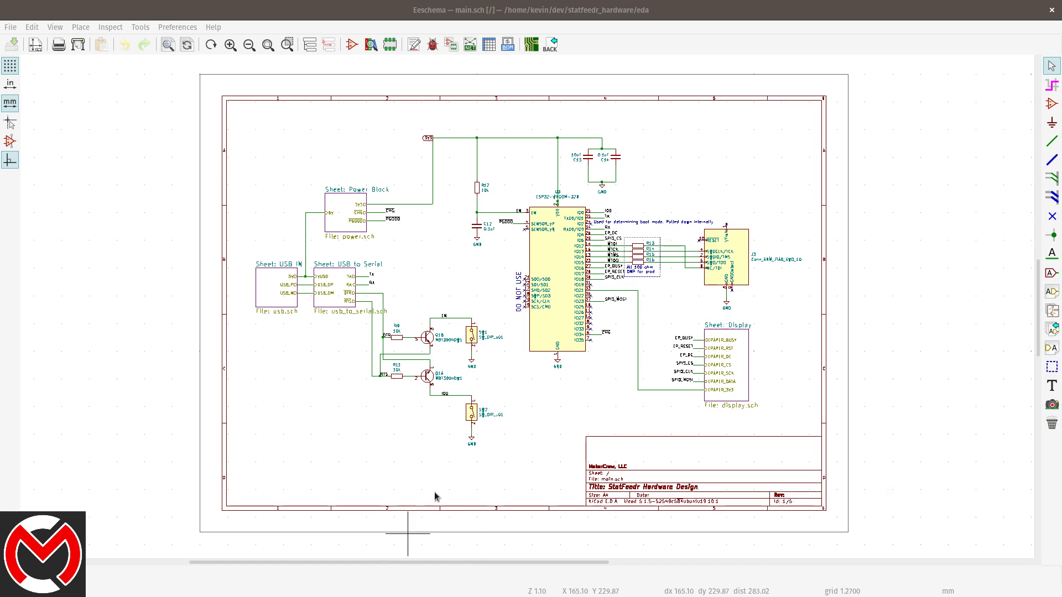
Examine the main sheet around the ESP32-WROOM-32D module, including its pin assignments and unused pins.
scroll(502, 299, "up", 1)
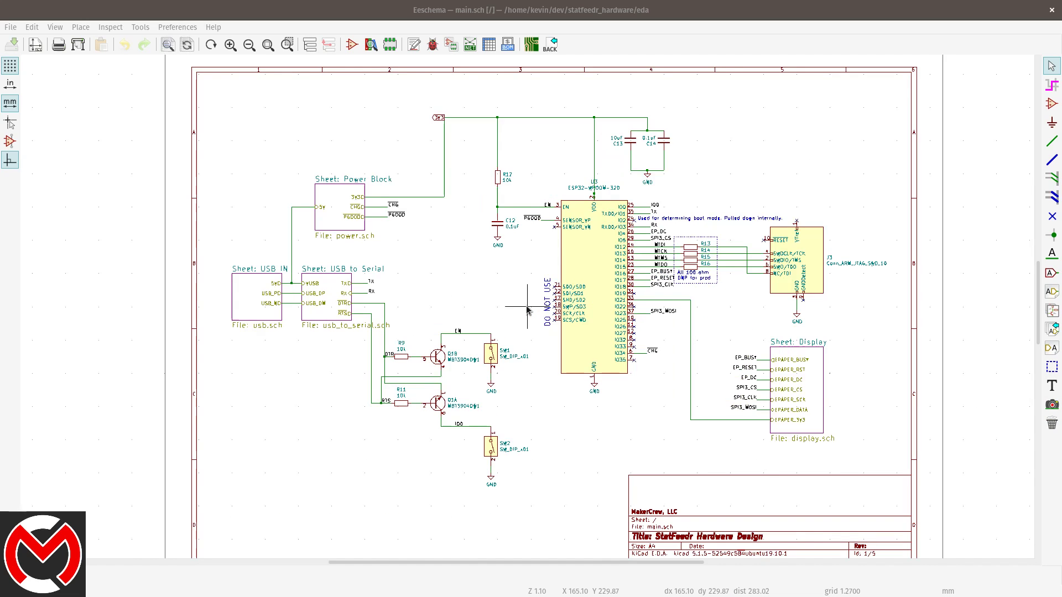
scroll(527, 309, "up", 1)
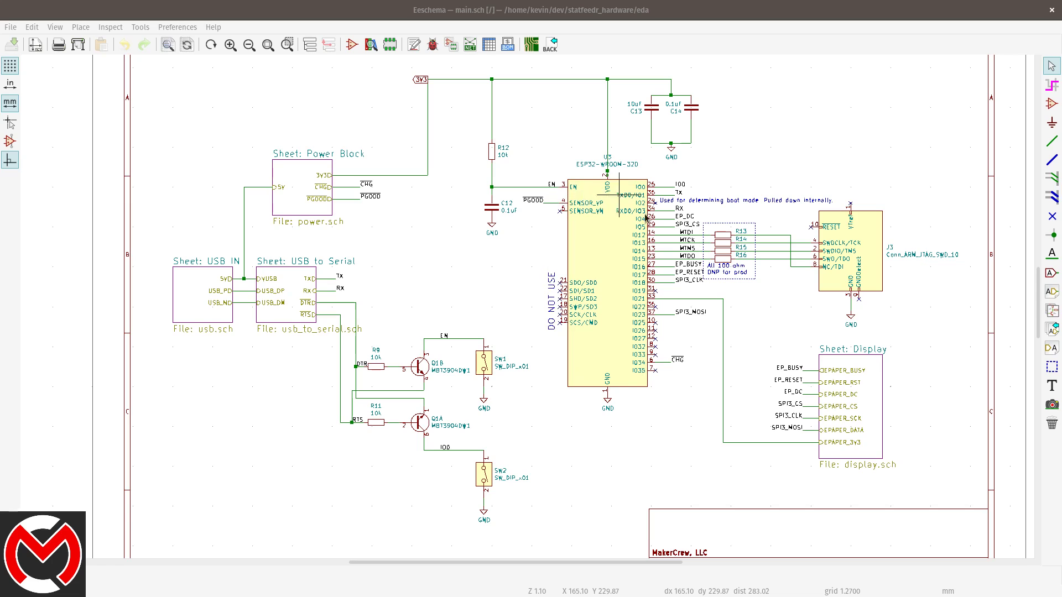
scroll(596, 262, "up", 3)
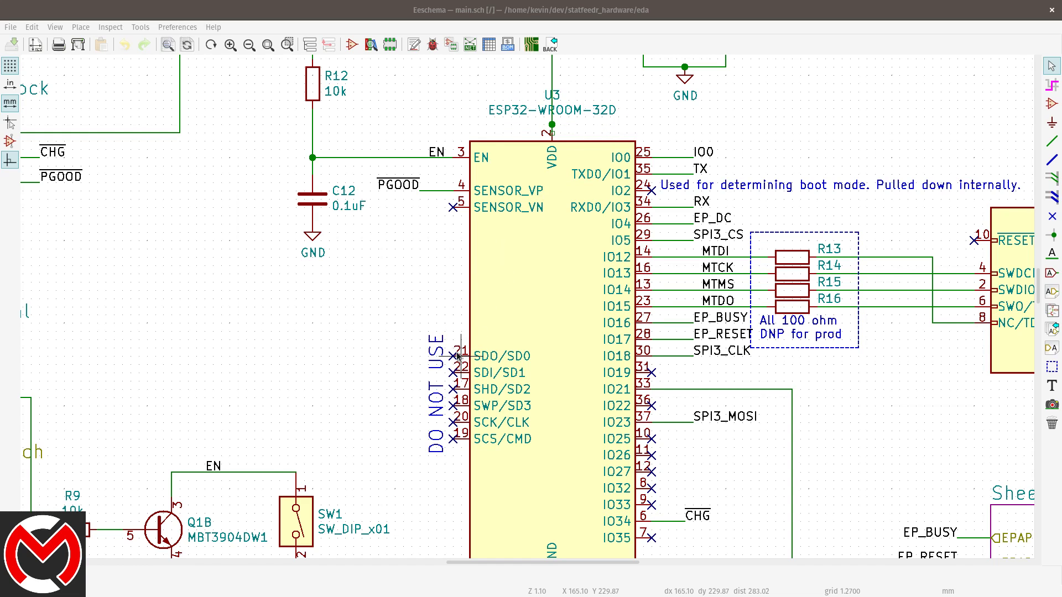
scroll(457, 356, "down", 4)
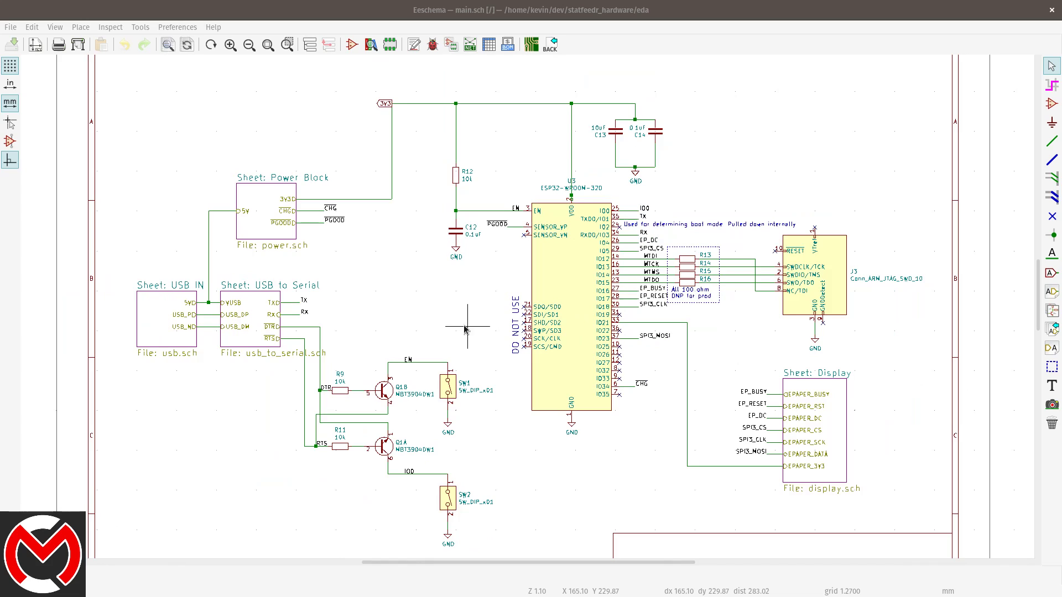
scroll(406, 313, "up", 4)
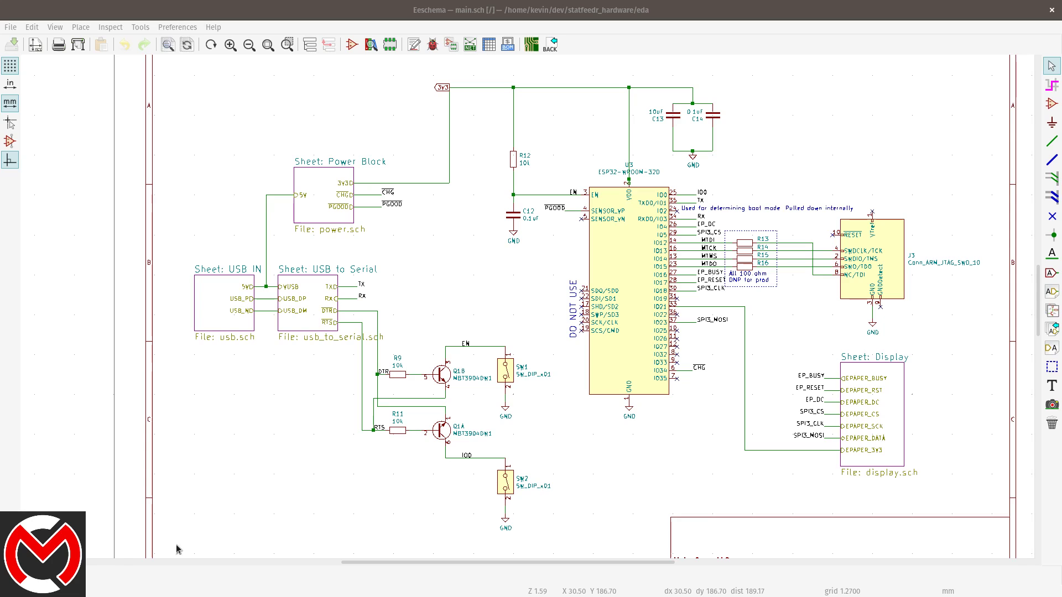
middle_click_drag(392, 298, 455, 287)
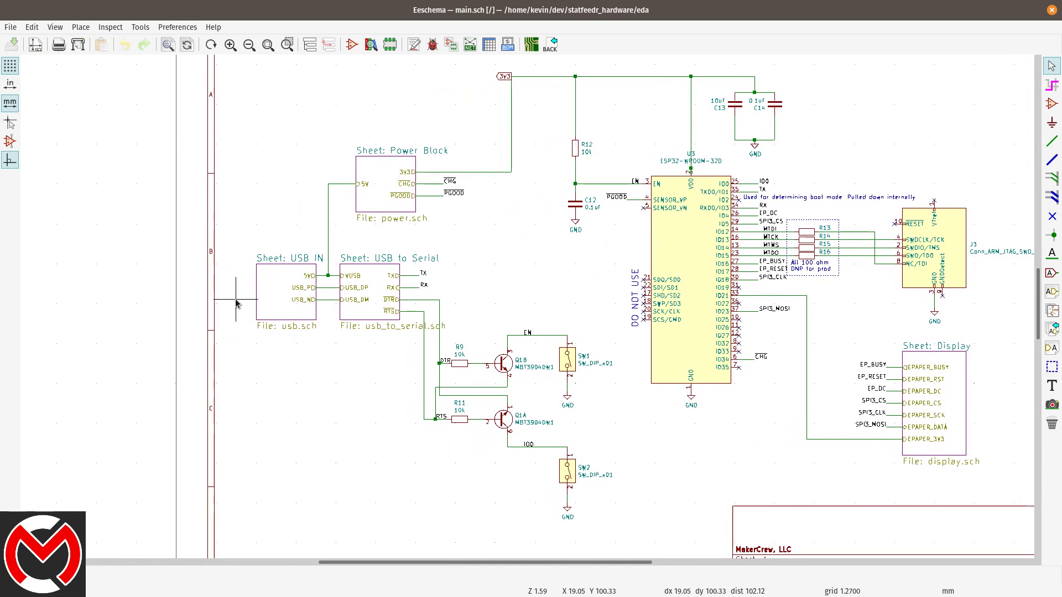
middle_click_drag(571, 271, 524, 278)
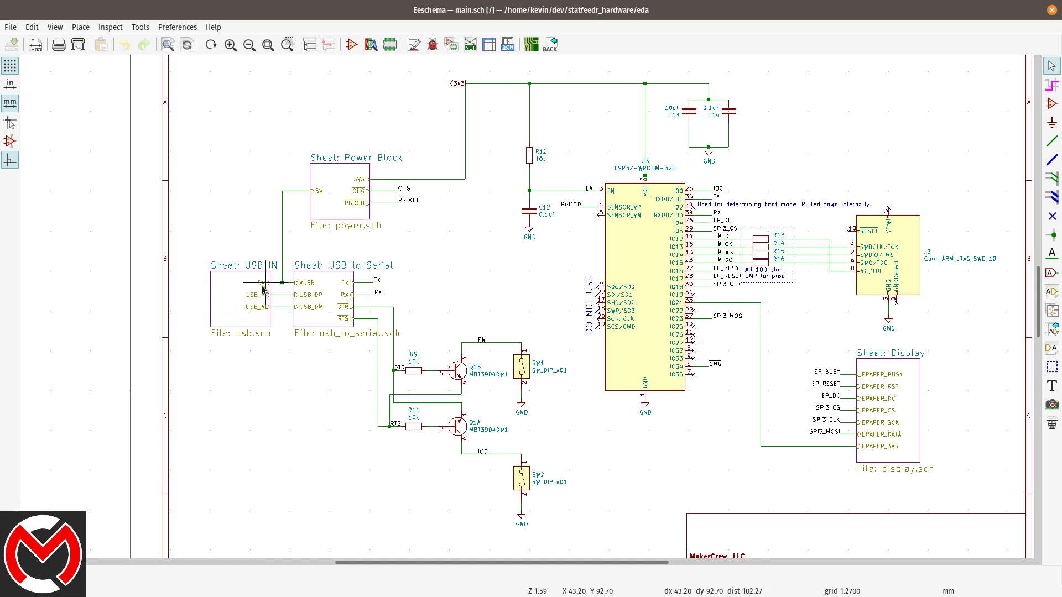
Open the USB IN subsheet, inspect the micro USB input with its filtering and TVS protection, and return to the main sheet.
double_click(235, 301)
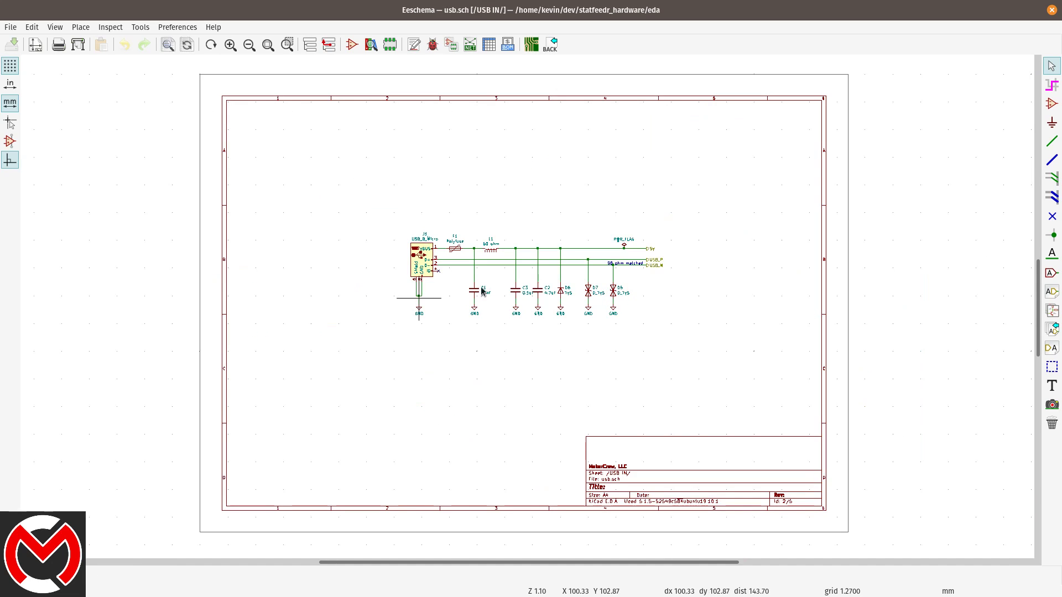
scroll(531, 285, "up", 5)
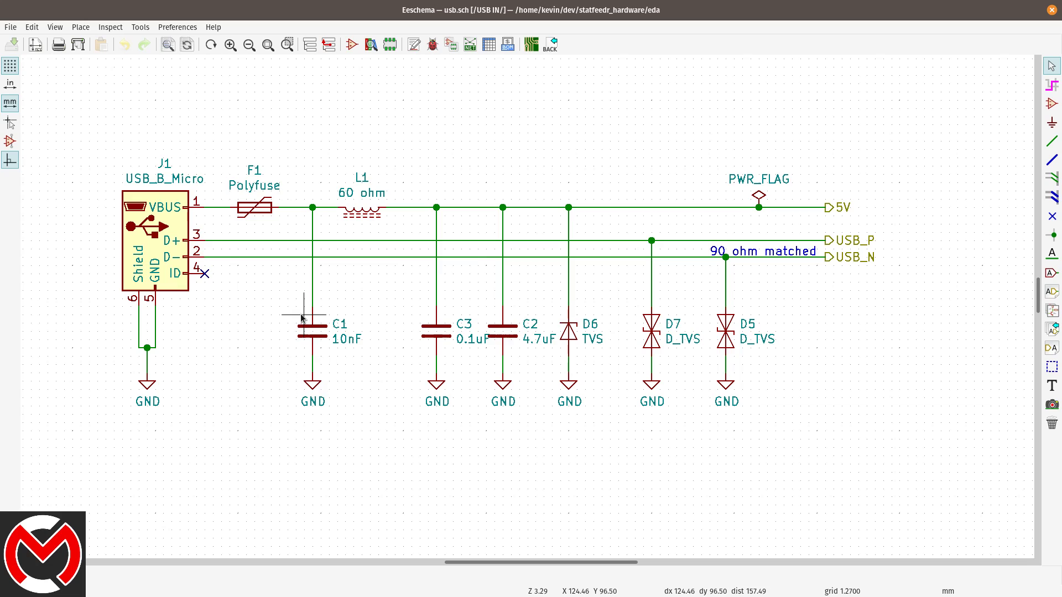
key("alt+BackSpace")
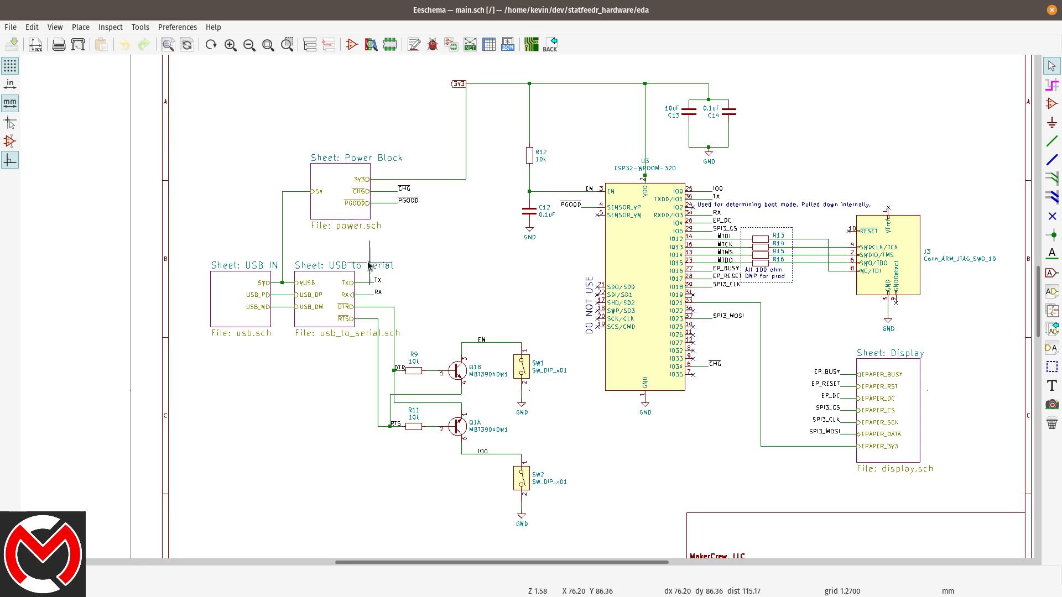
Open the USB to Serial subsheet, inspect the FT231XQ converter circuit, and return to the main sheet.
double_click(325, 297)
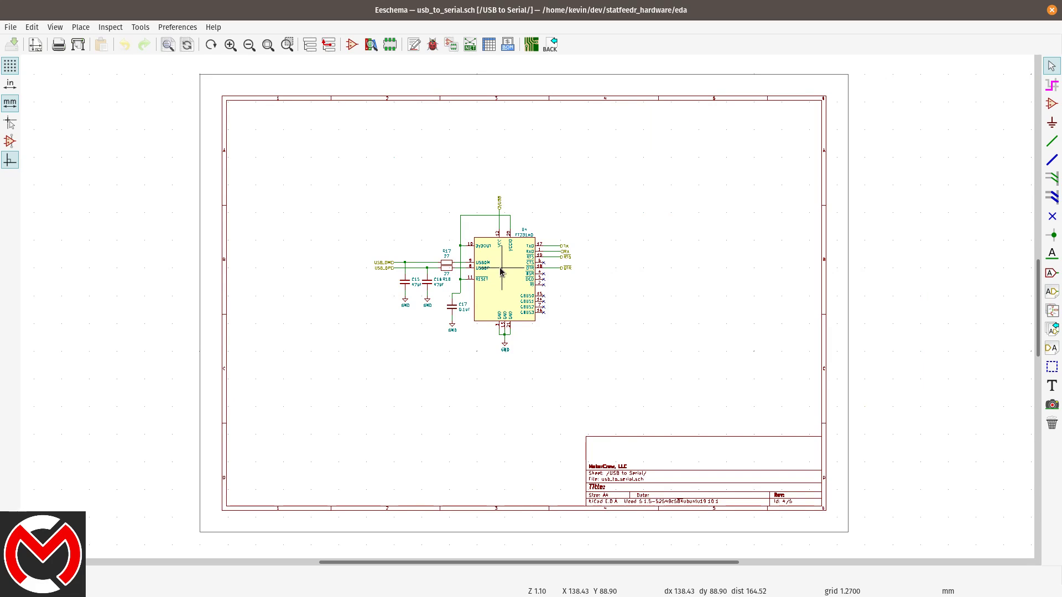
scroll(501, 271, "up", 1)
scroll(527, 310, "up", 1)
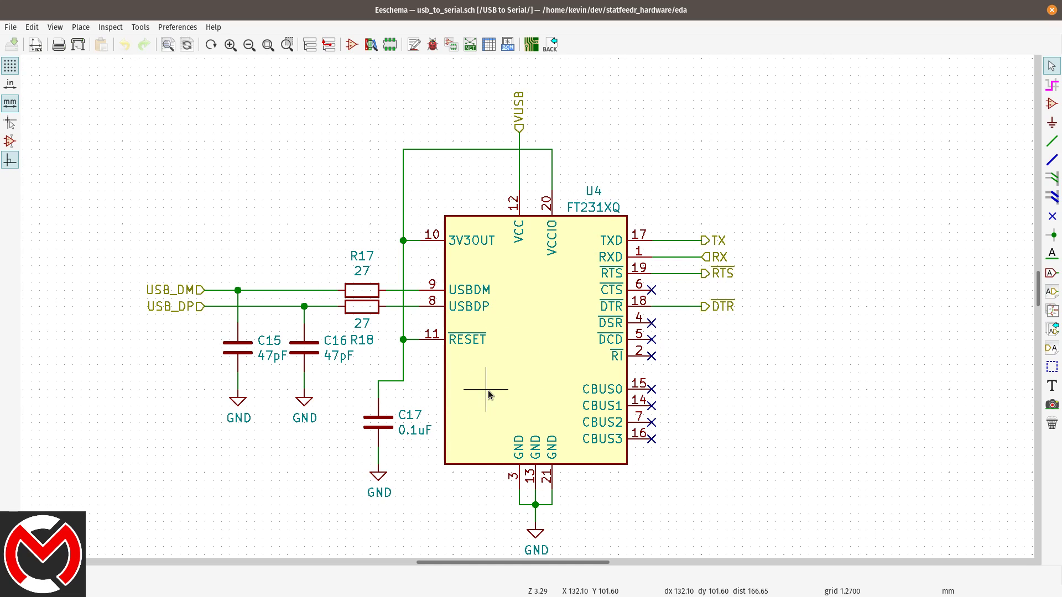
key("alt+BackSpace")
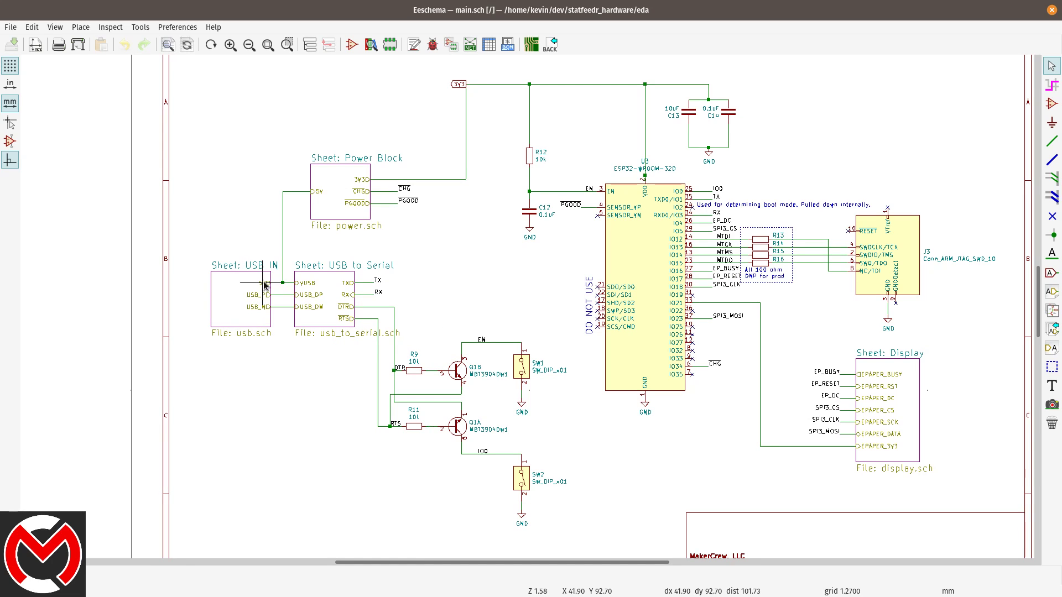
Check the links between USB IN and USB to Serial against the FT231XQ subsheet, and go back to the main sheet.
scroll(270, 283, "up", 5)
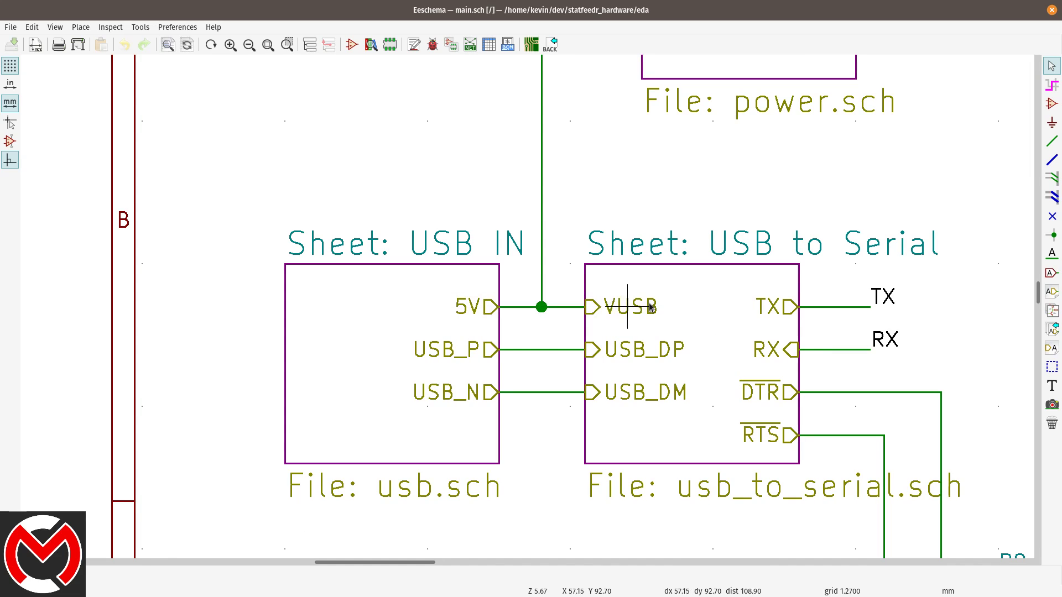
double_click(708, 345)
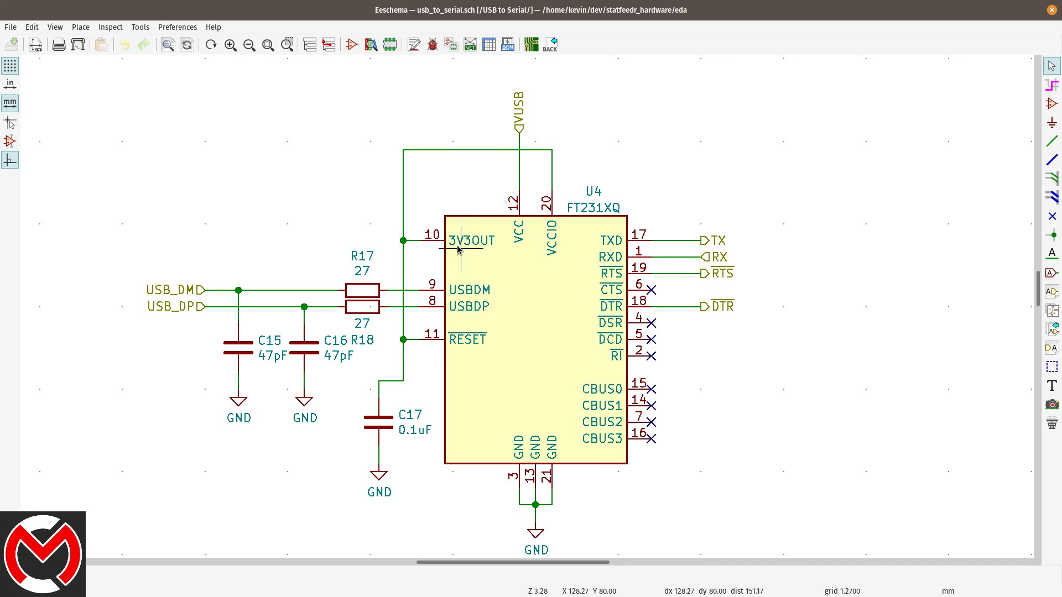
key("alt+BackSpace")
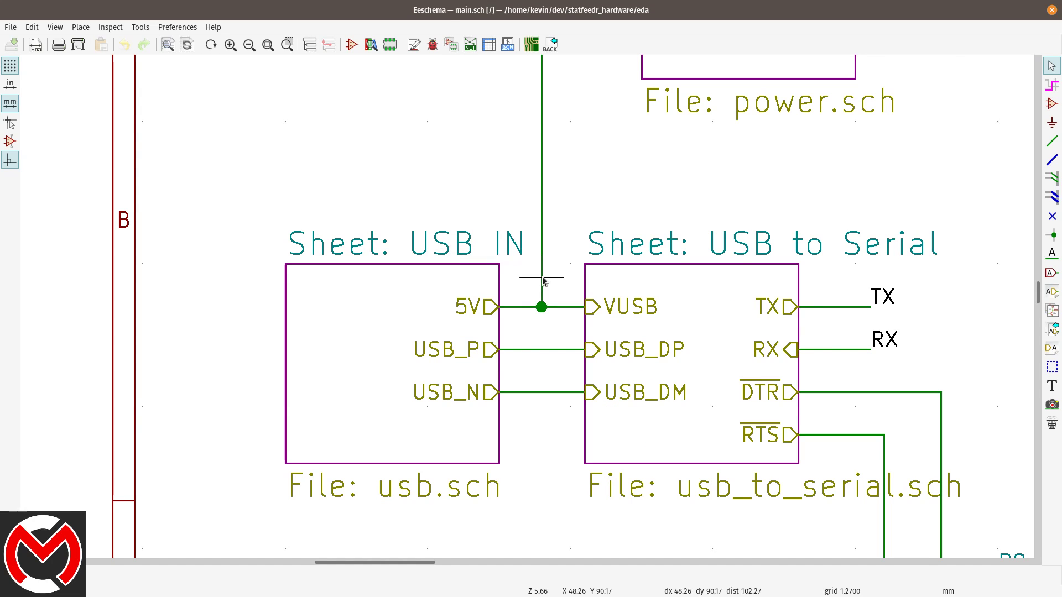
Trace the TX, RX, DTR and RTS signals from the USB to Serial block towards the ESP32 and the transistor circuit.
scroll(541, 279, "down", 2)
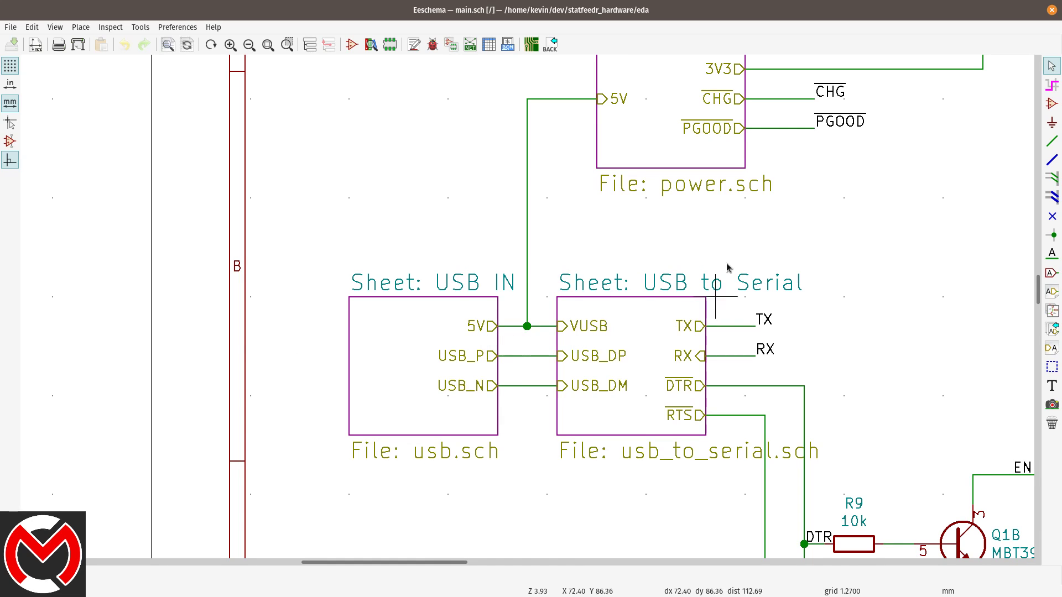
middle_click_drag(723, 232, 374, 168)
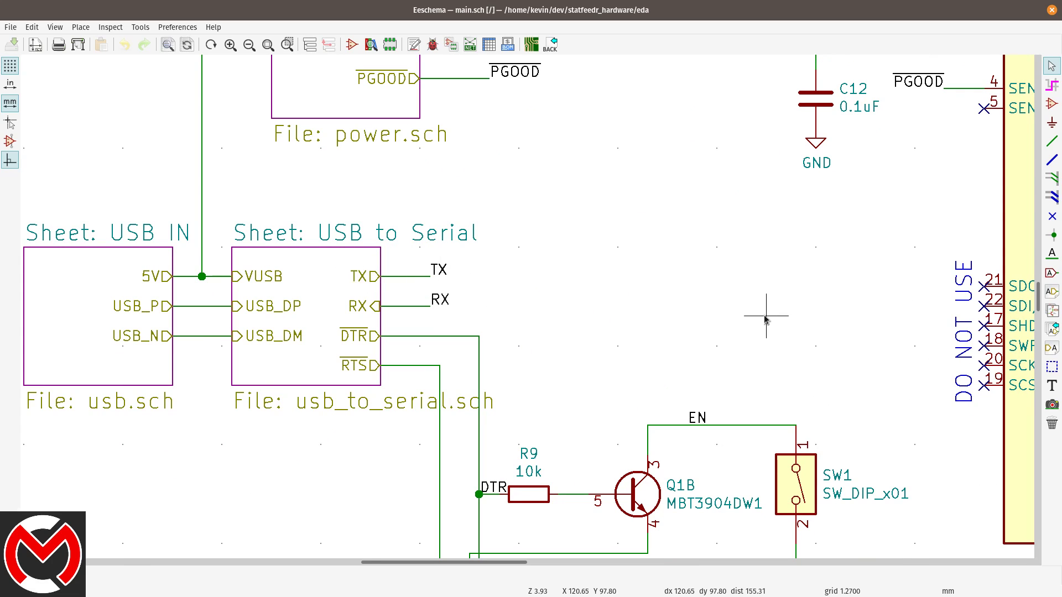
middle_click_drag(875, 287, 344, 344)
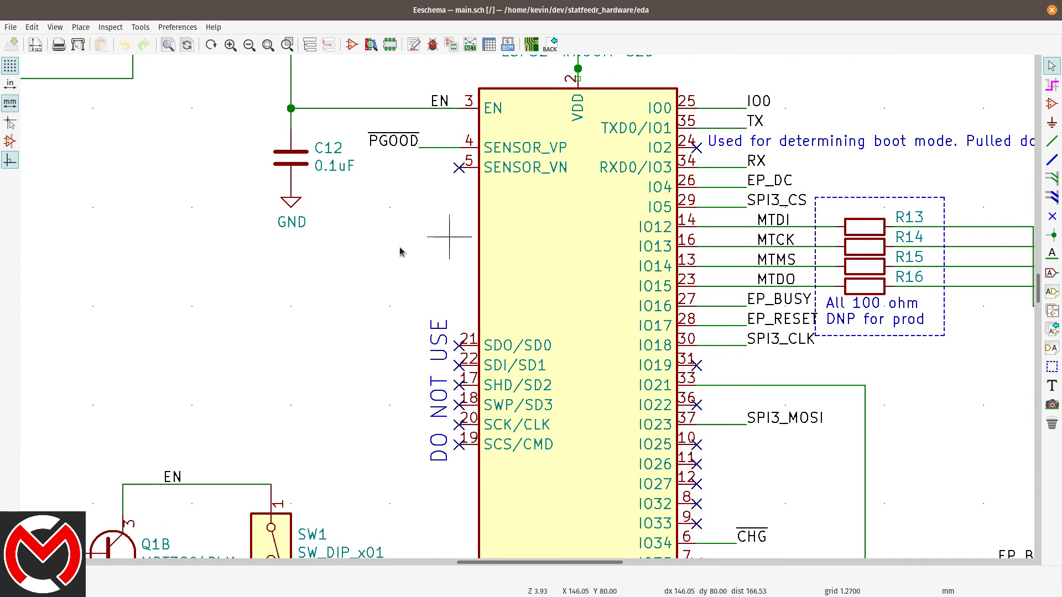
middle_click_drag(201, 356, 838, 292)
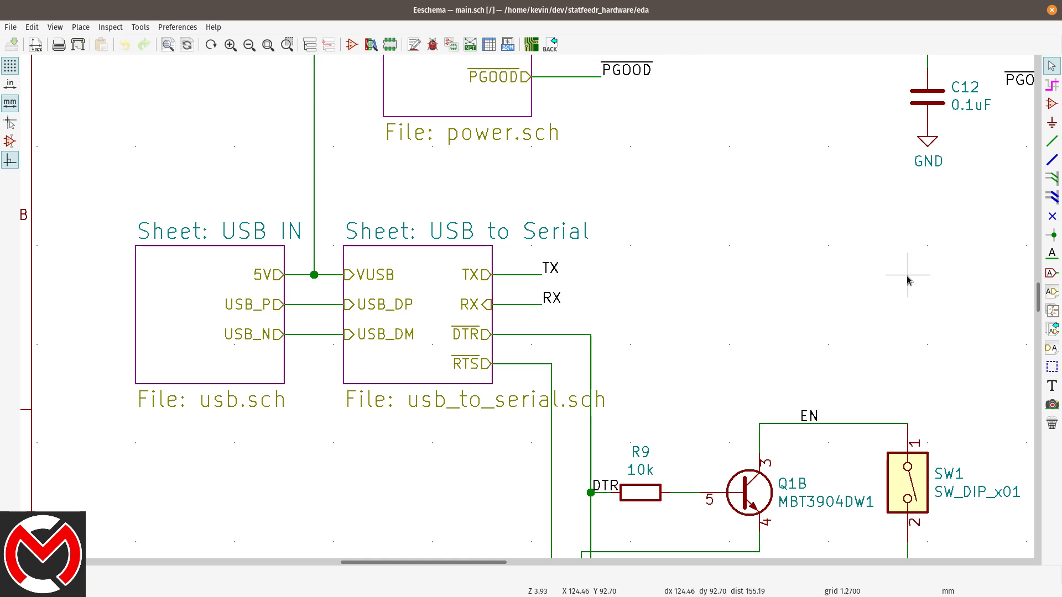
scroll(526, 310, "down", 4)
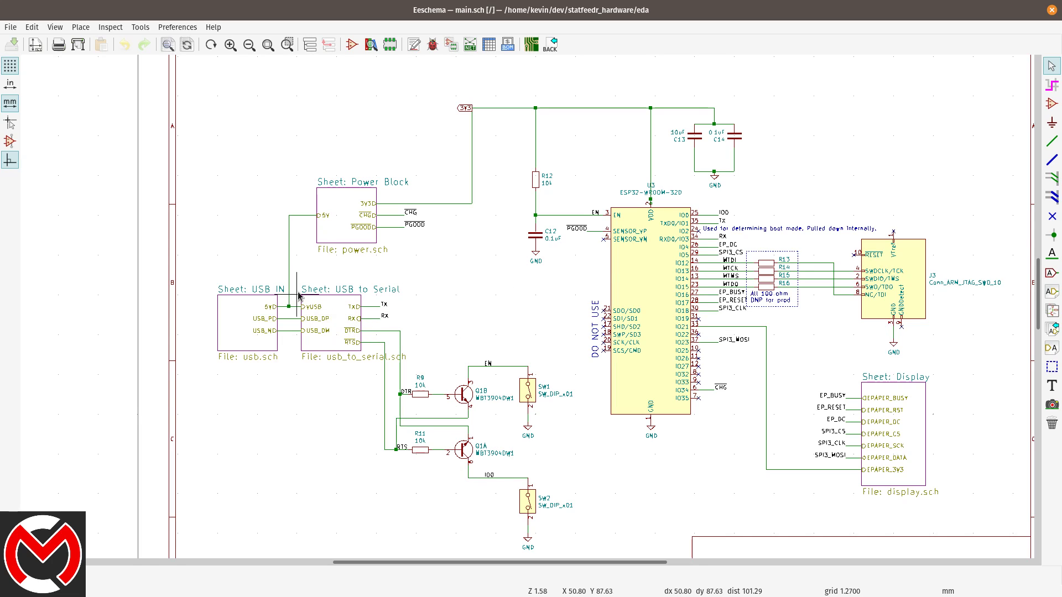
Follow the 5V line to the Power Block, open its subsheet, and examine the BQ24074RGT battery charger circuit.
scroll(302, 297, "up", 4)
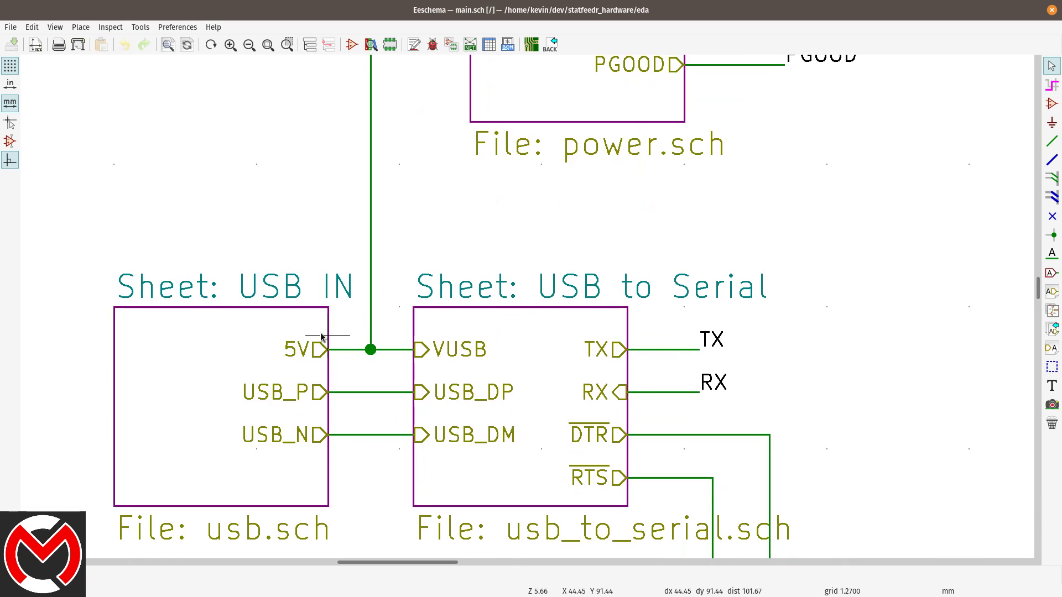
middle_click_drag(530, 196, 410, 367)
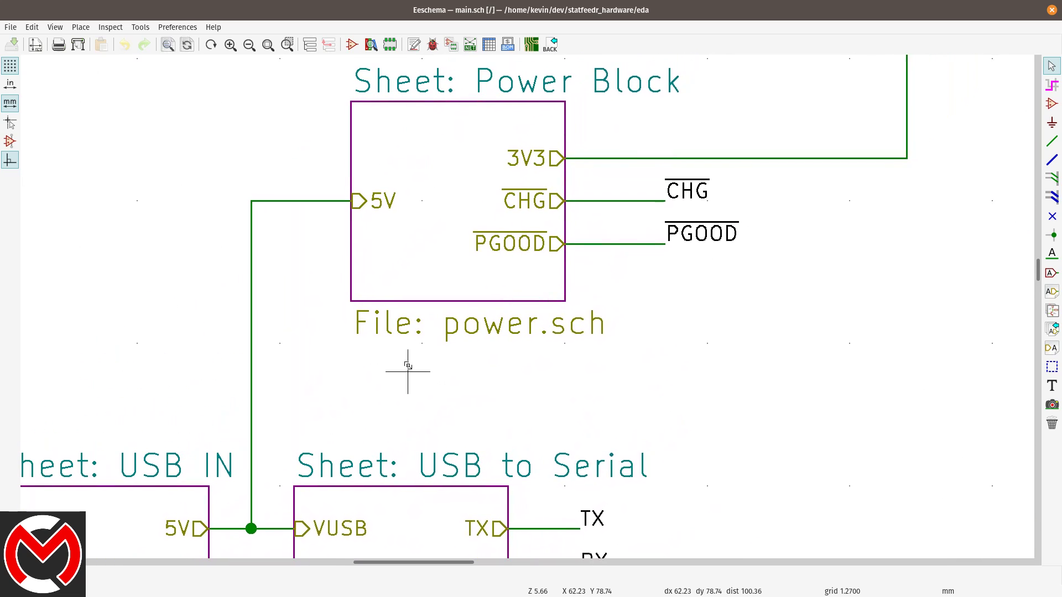
middle_click_drag(620, 344, 606, 387)
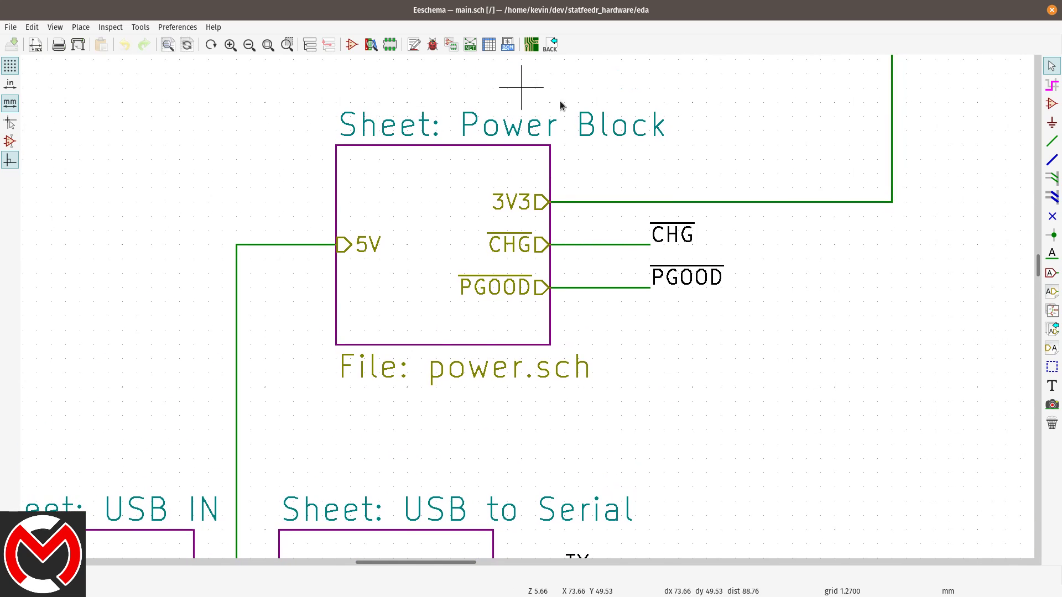
double_click(422, 229)
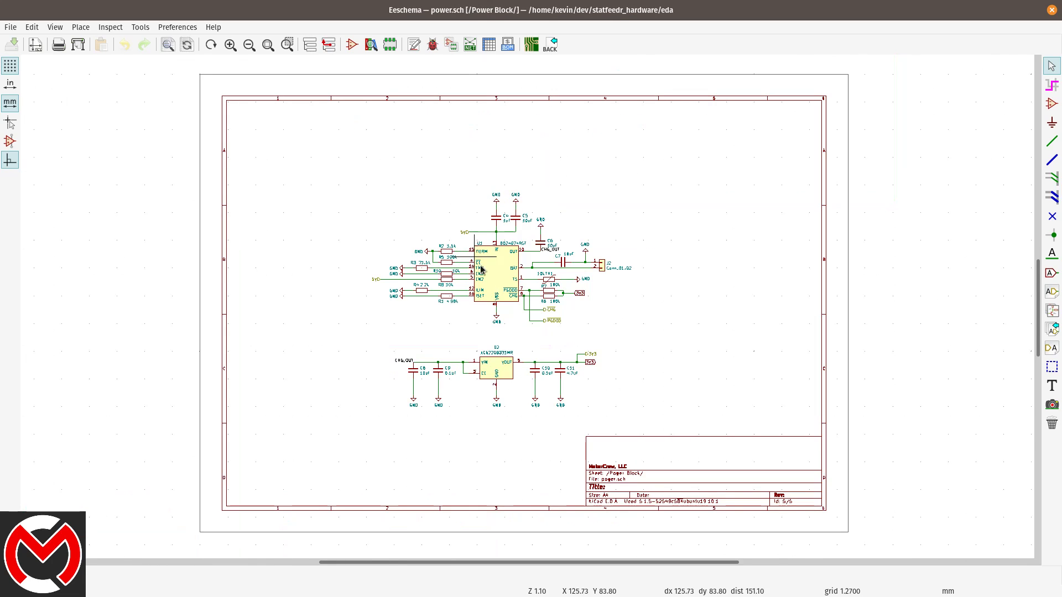
scroll(507, 325, "up", 5)
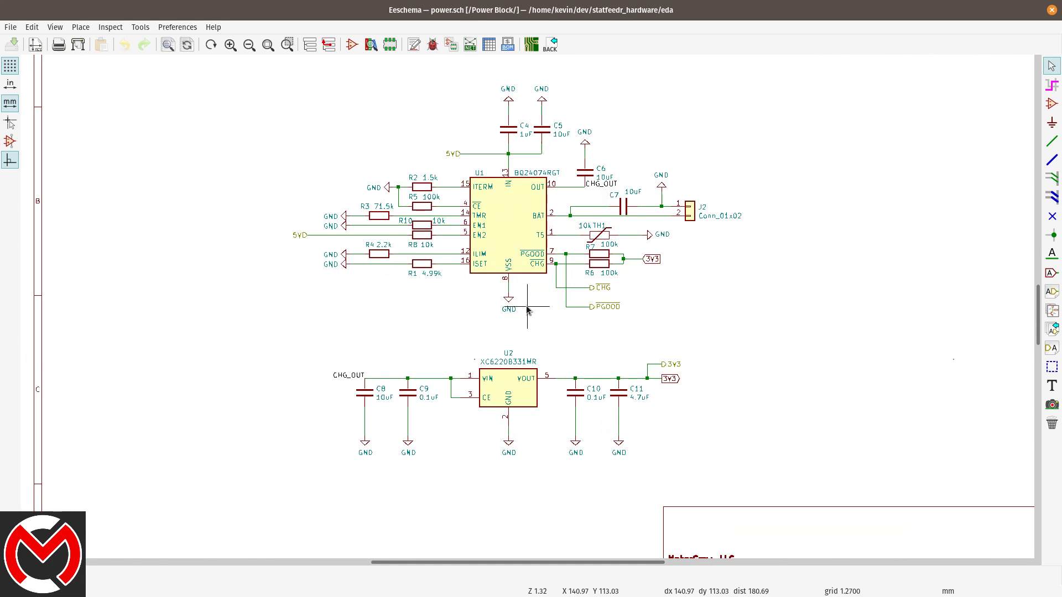
scroll(542, 278, "up", 2, "shift")
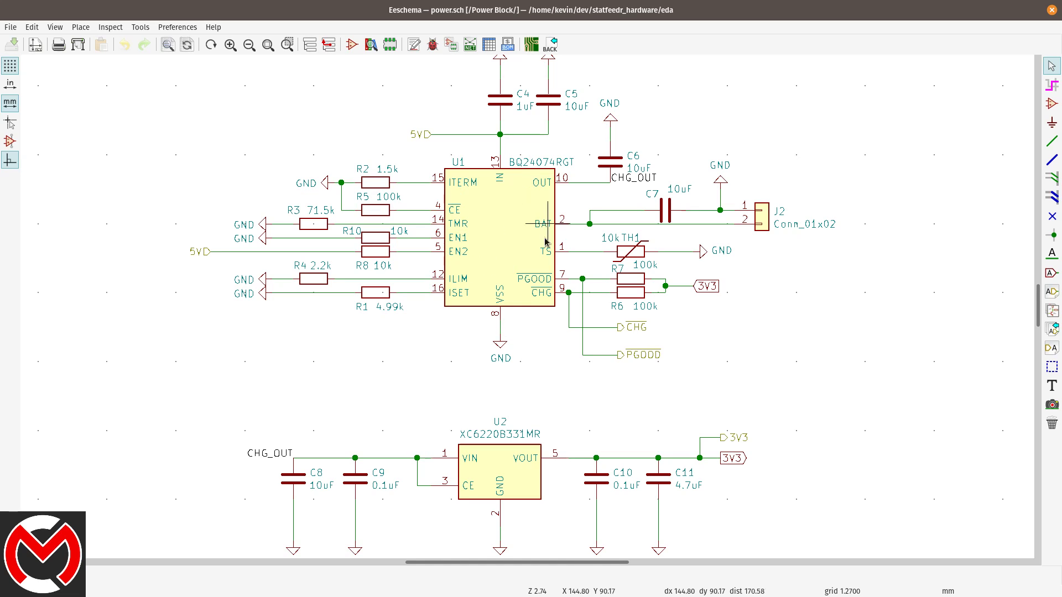
scroll(449, 346, "down", 3)
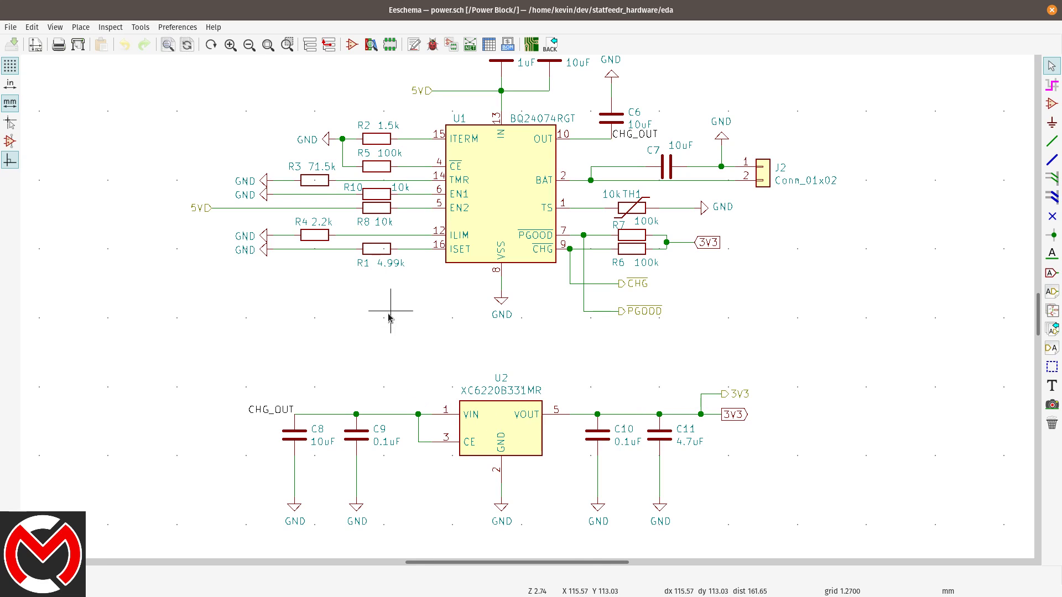
scroll(389, 317, "up", 3)
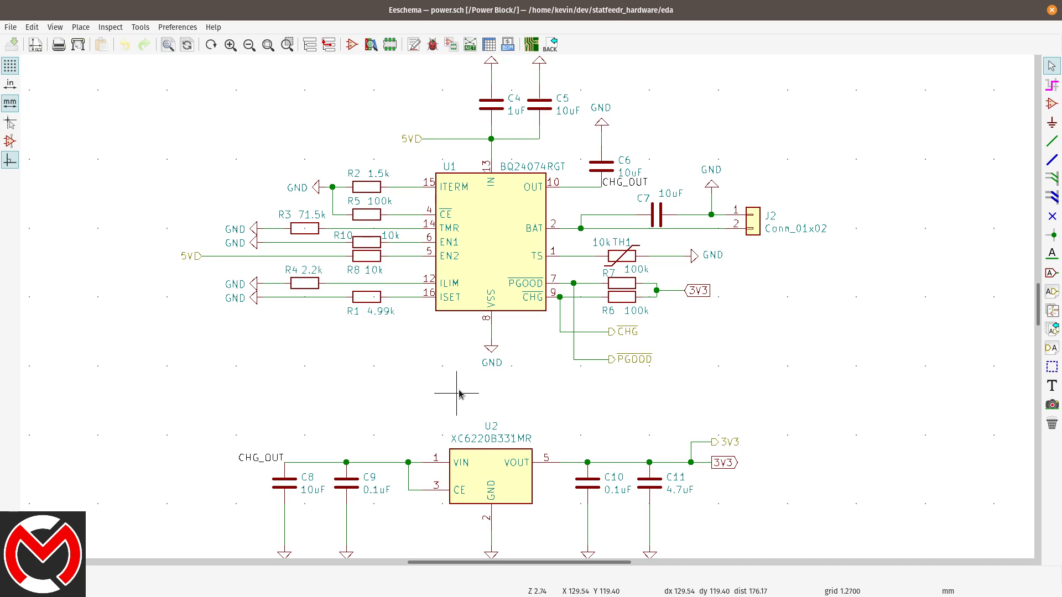
Examine the XC6220B331MR regulator circuit and how CHG_OUT feeds it from the charger.
middle_click_drag(457, 382, 453, 287)
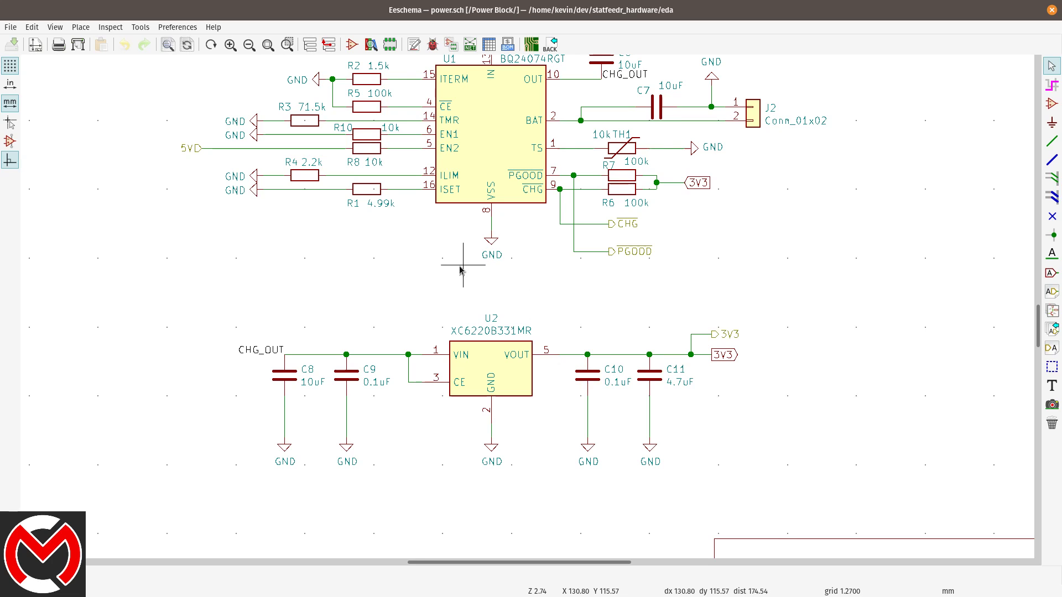
scroll(426, 266, "up", 1)
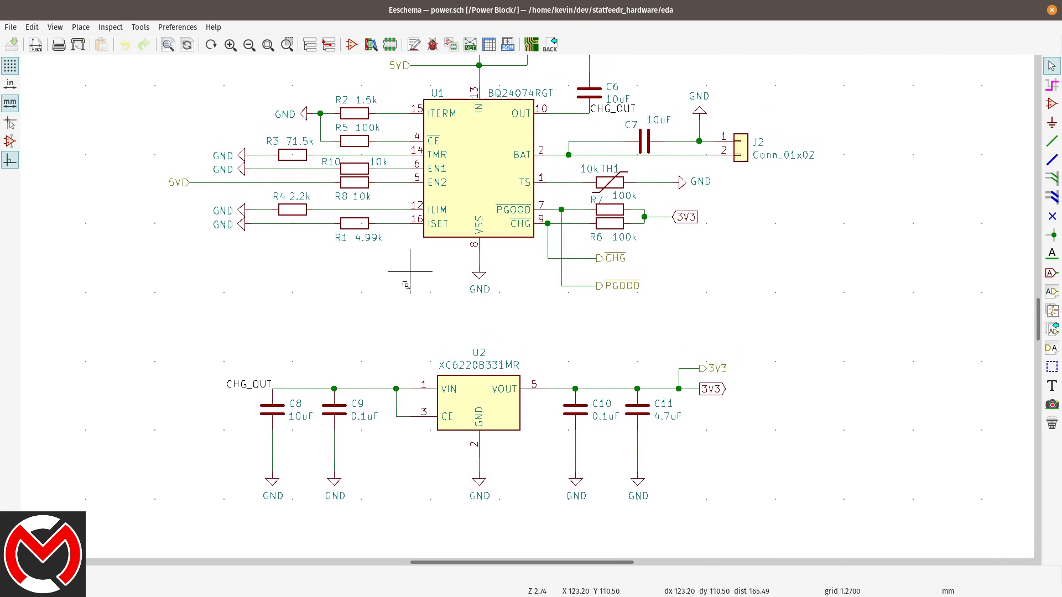
middle_click_drag(410, 267, 402, 307)
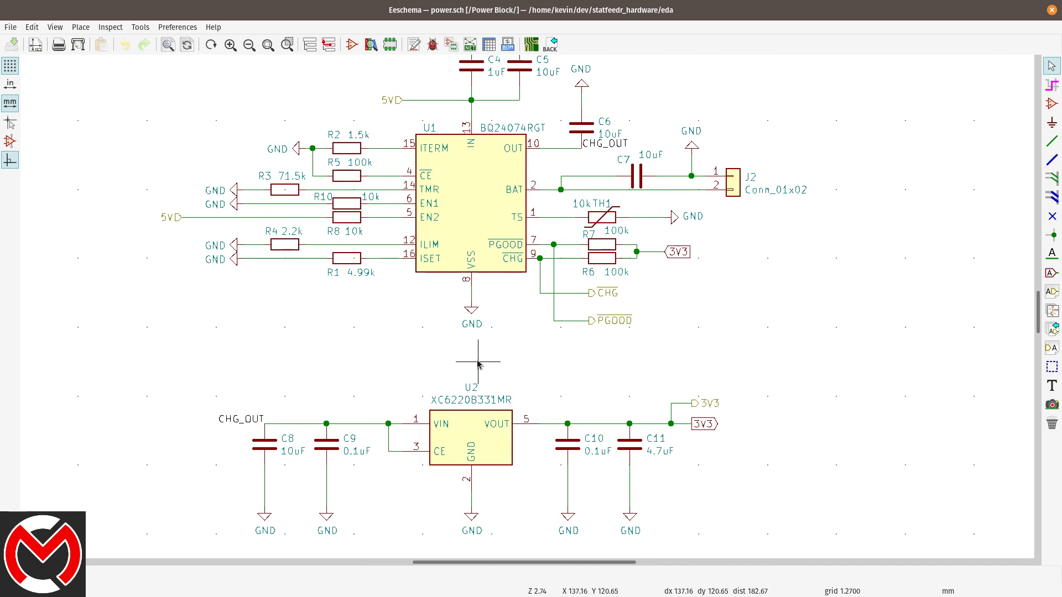
Return to the main sheet and review the Power Block's connections to the ESP32 module.
key("alt+BackSpace")
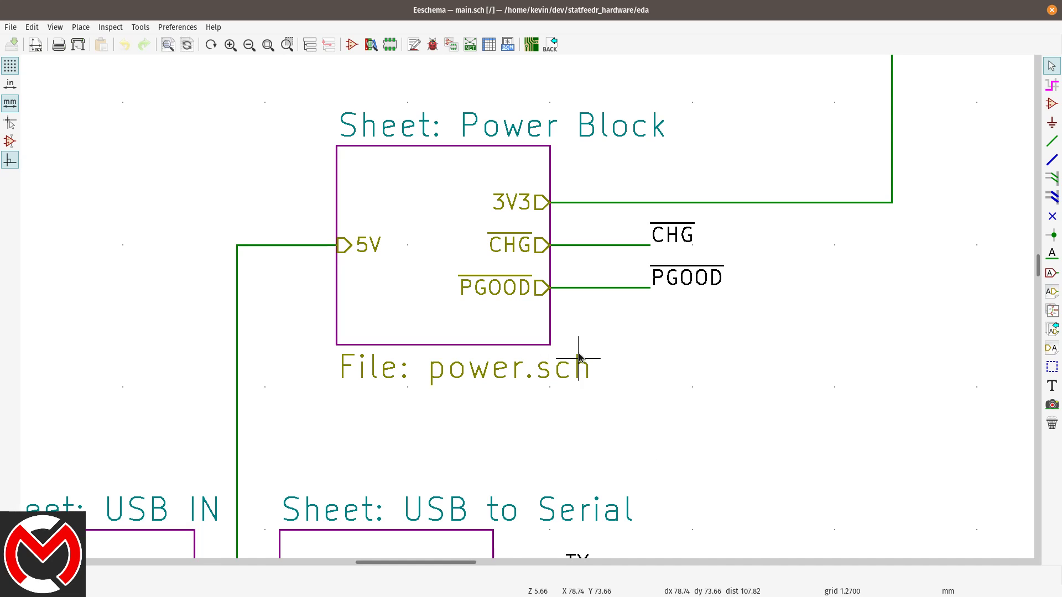
scroll(581, 357, "down", 4)
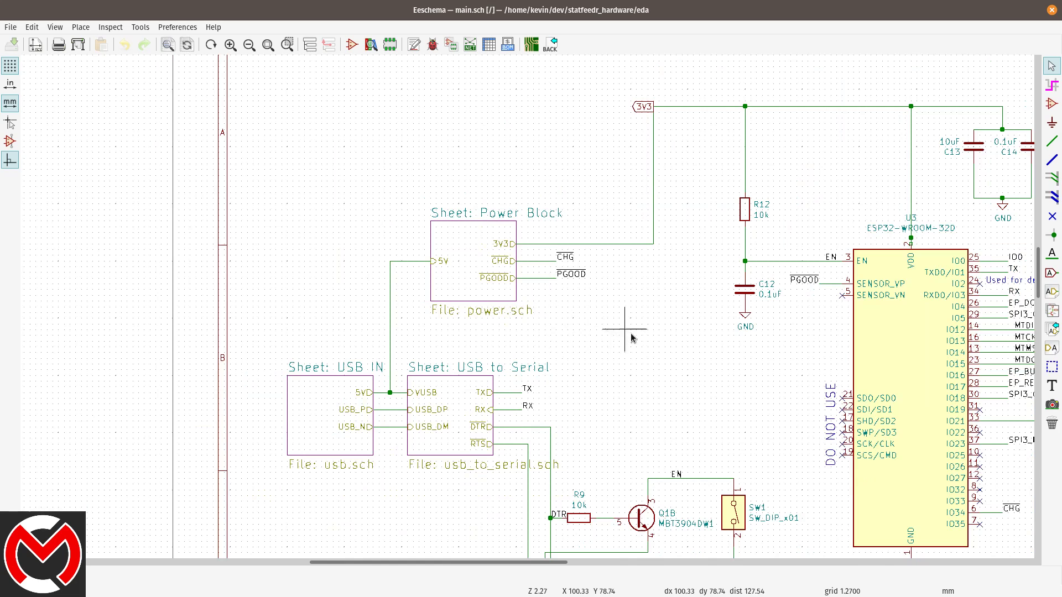
middle_click_drag(647, 356, 487, 315)
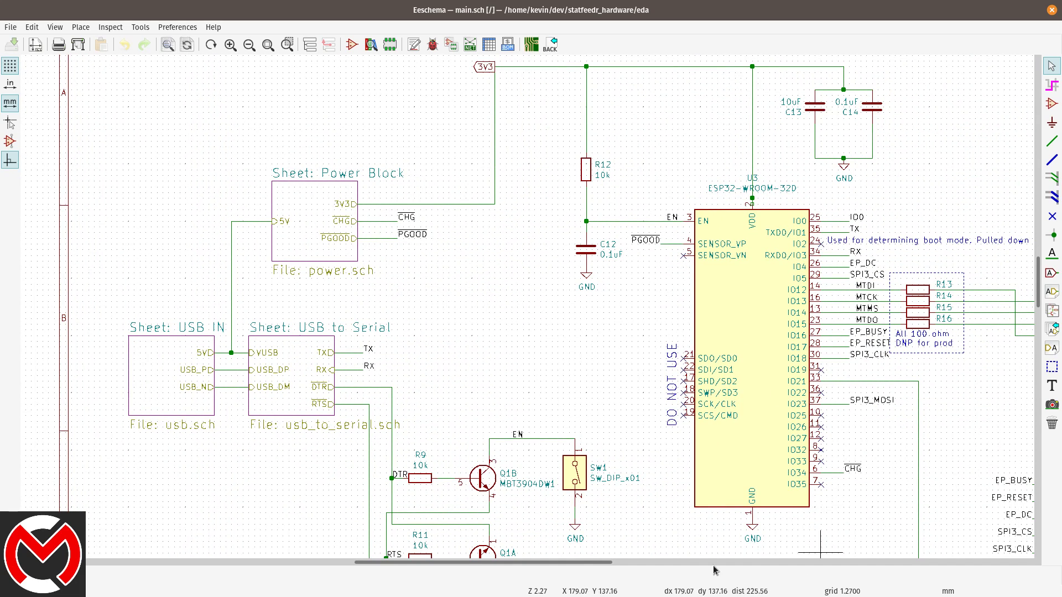
Examine the Q1A and Q1B transistor circuit that drives EN and IO0 from DTR and RTS, including SW1 and SW2.
middle_click_drag(604, 346, 426, 207)
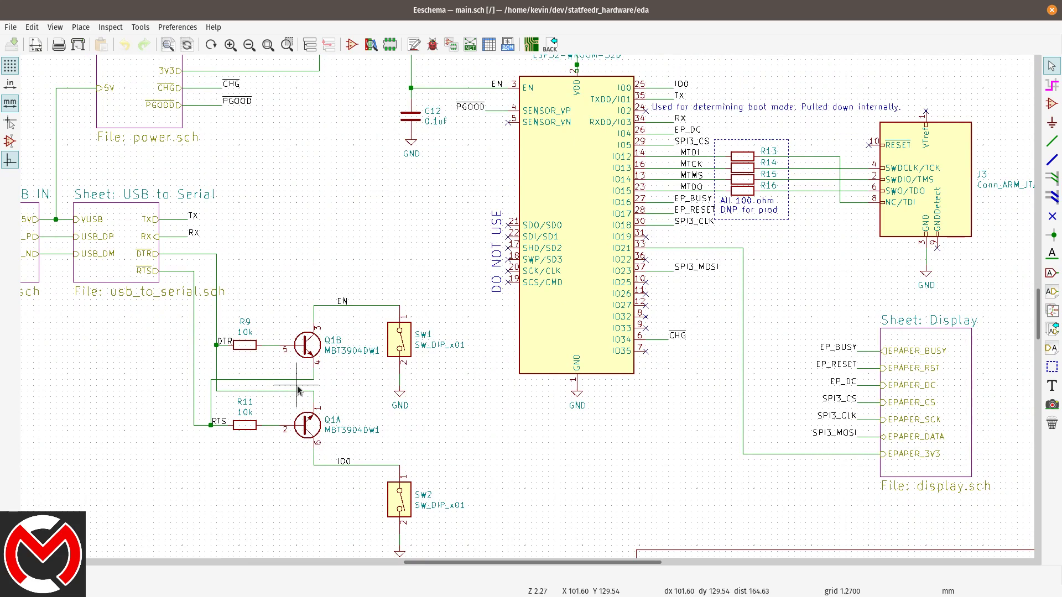
left_click(314, 391)
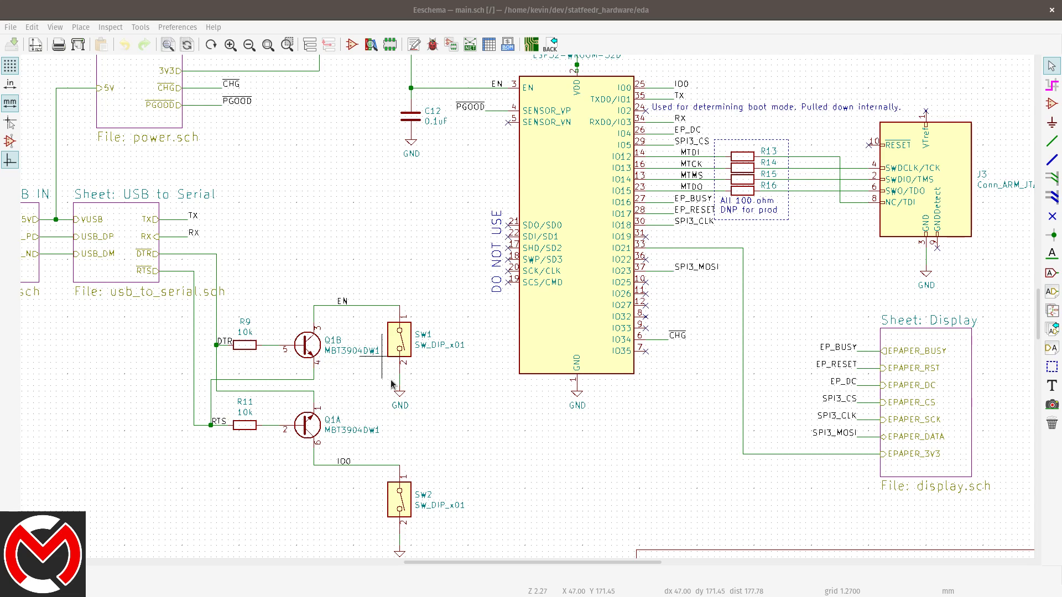
Examine the J3 JTAG connector and its wiring through the 100 ohm resistors R13 to R16 to the ESP32 module.
middle_click_drag(699, 316, 389, 424)
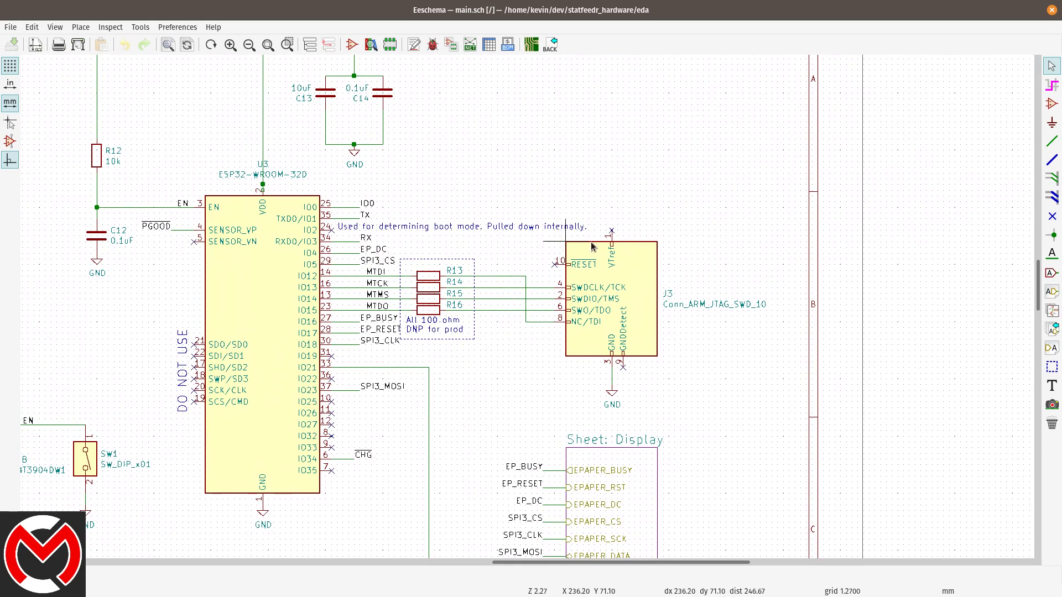
scroll(614, 233, "up", 2)
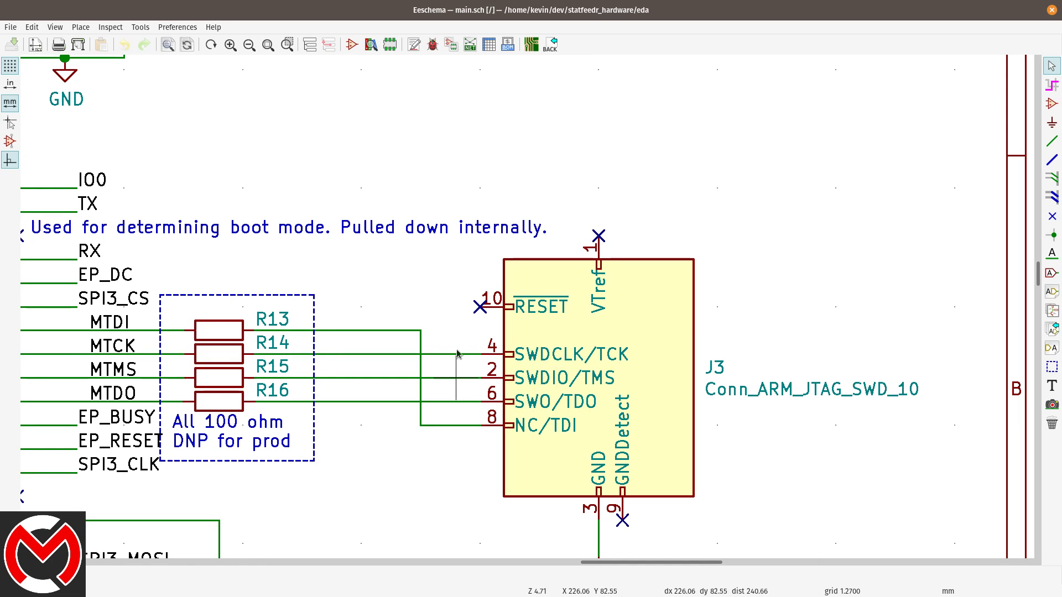
middle_click_drag(360, 474, 393, 376)
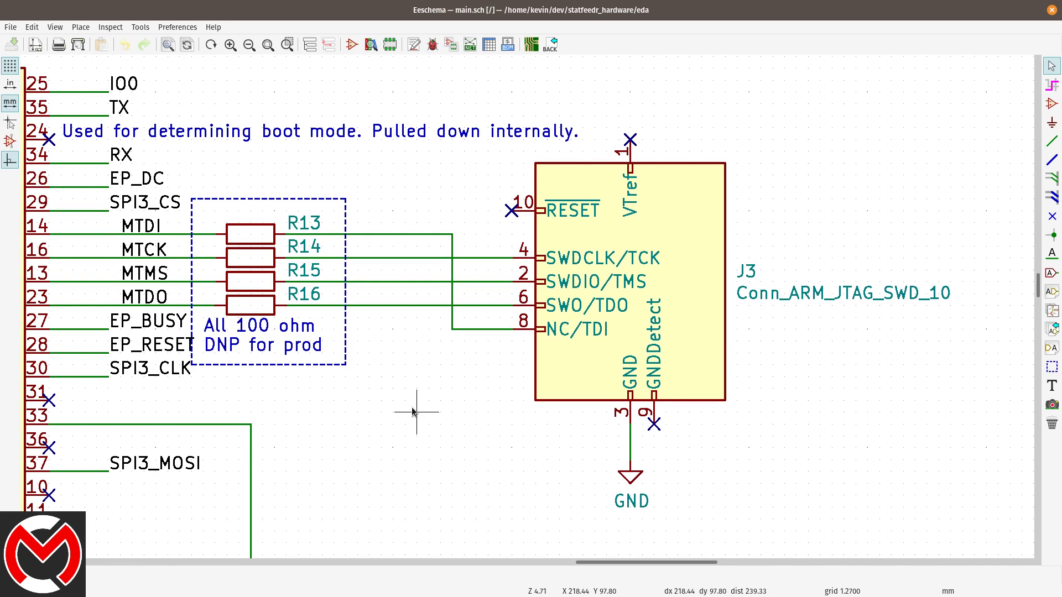
scroll(413, 411, "up", 1)
scroll(527, 309, "down", 4)
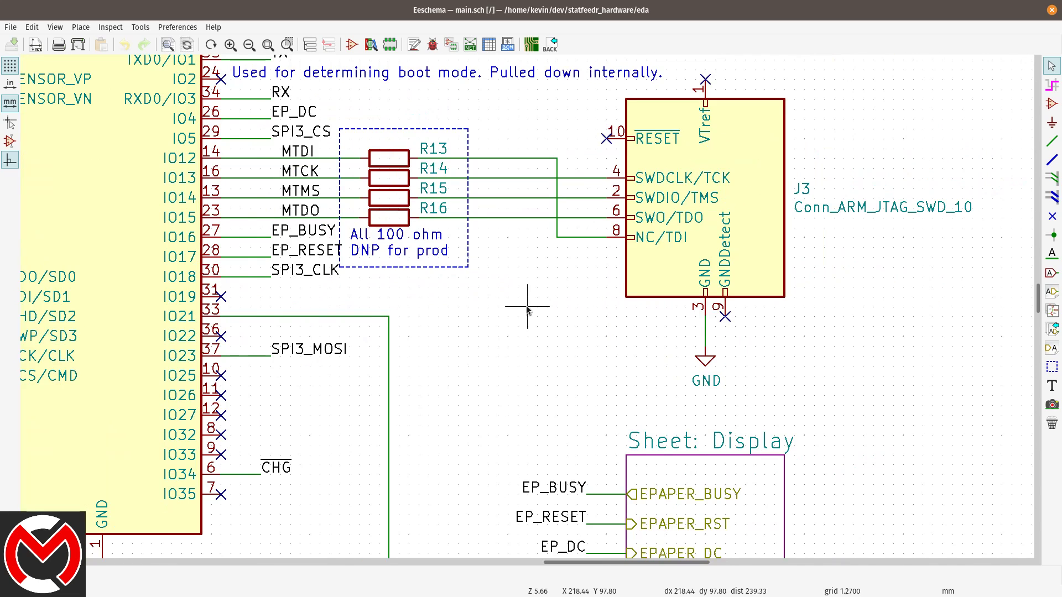
Follow the e-paper signals to the Display block, open its subsheet, and examine the circuit around connector J5.
middle_click_drag(505, 429, 486, 329)
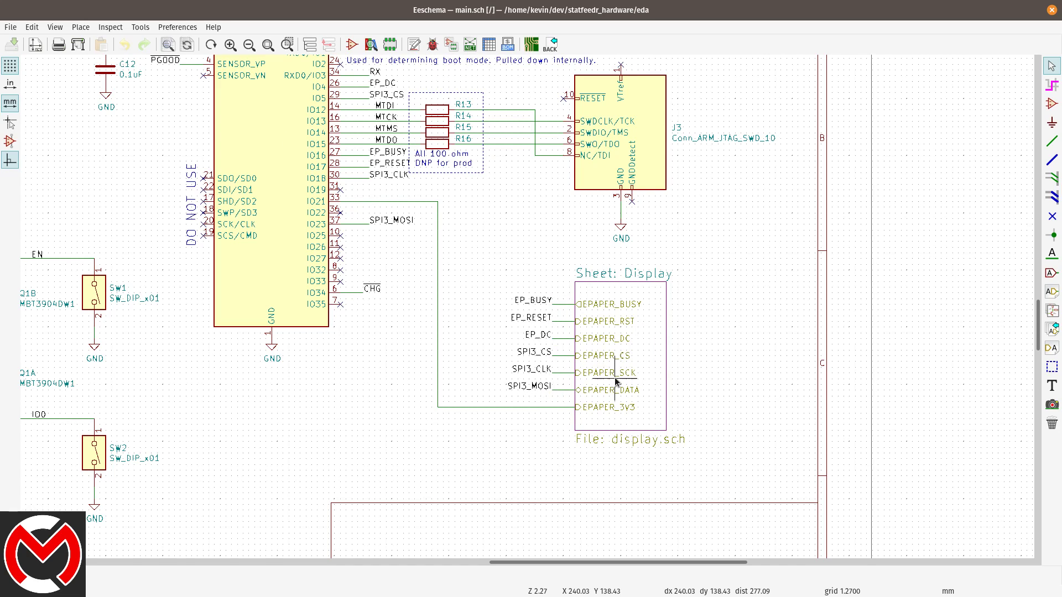
double_click(614, 352)
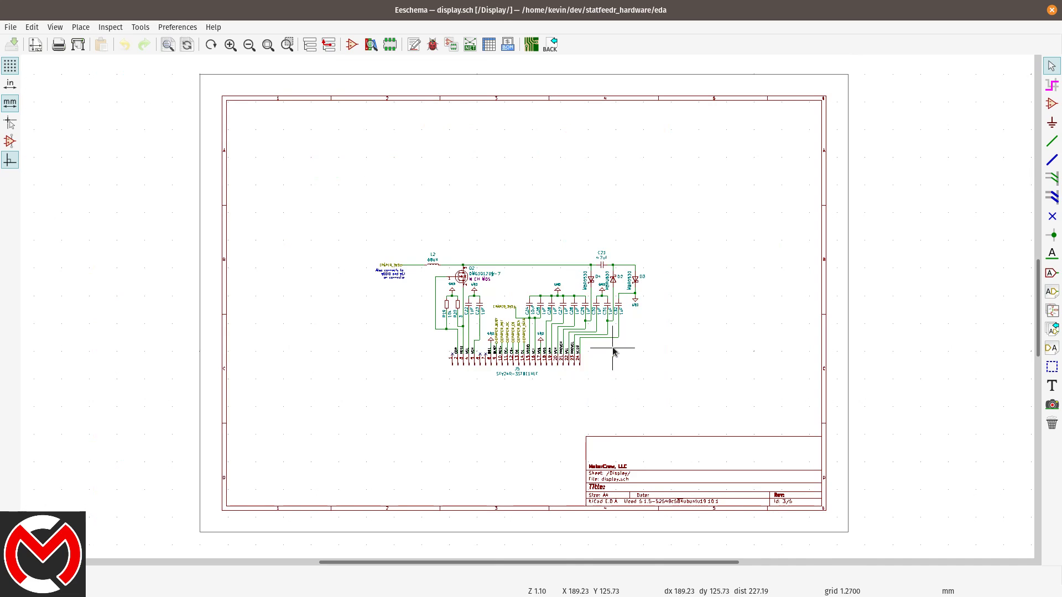
scroll(526, 309, "up", 4)
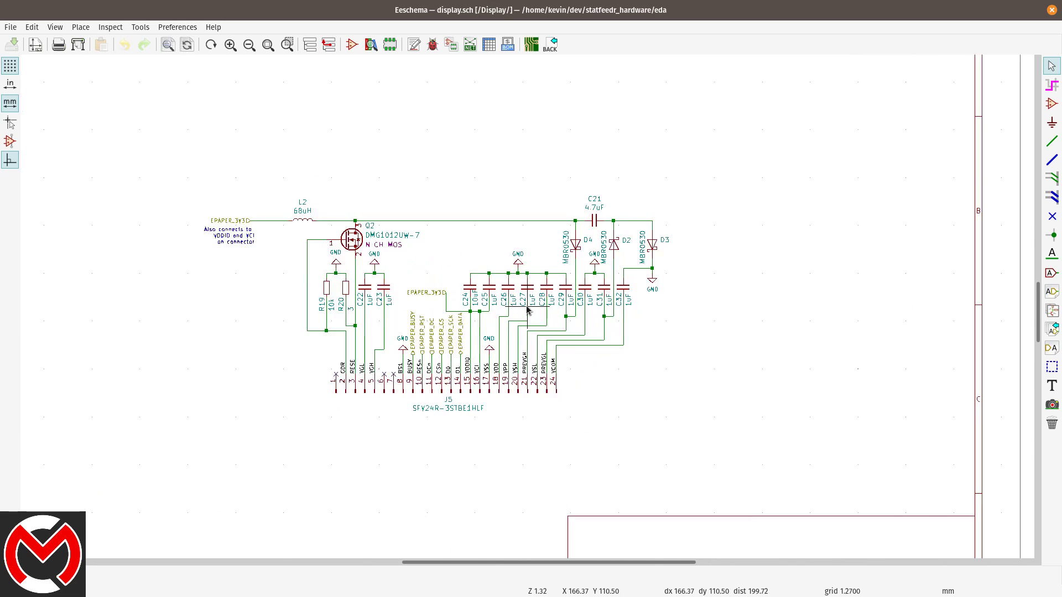
middle_click_drag(380, 249, 529, 267)
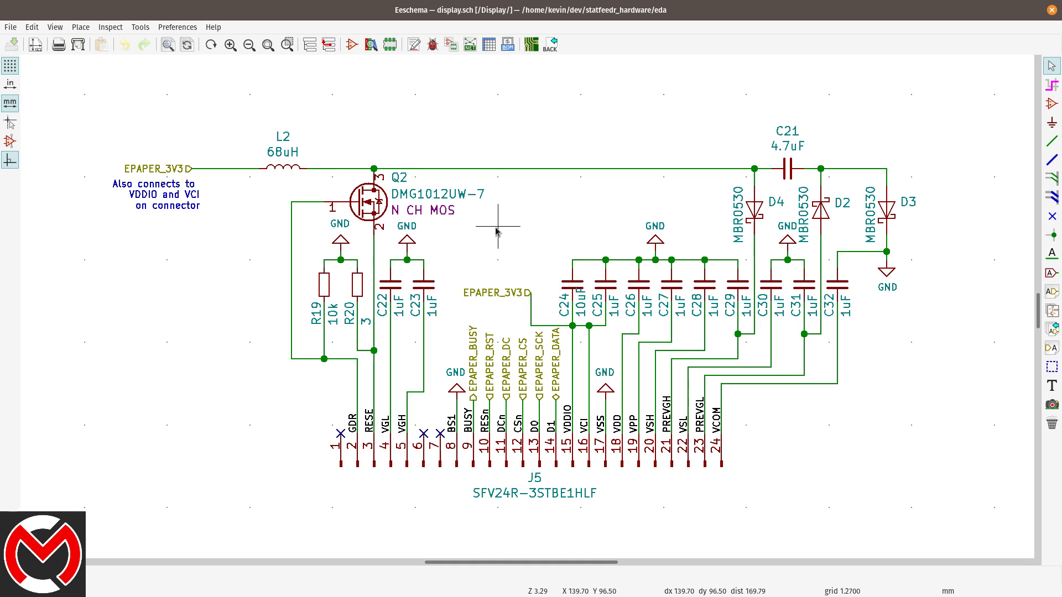
Return to the main sheet and bring the ESP32 module and all surrounding blocks into view.
key("alt+BackSpace")
middle_click_drag(350, 273, 514, 310)
scroll(514, 310, "down", 4)
scroll(402, 235, "up", 2)
middle_click_drag(403, 234, 441, 276)
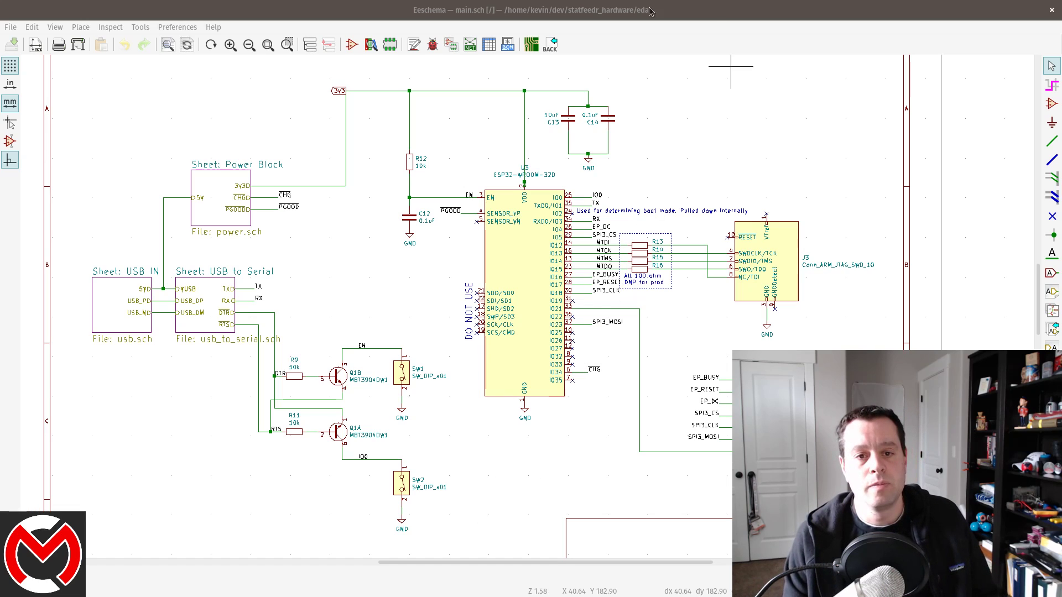
Examine resistor R12 and capacitor C12 on the EN line and how they connect to the ESP32 and 3V3 rail.
scroll(422, 172, "up", 5)
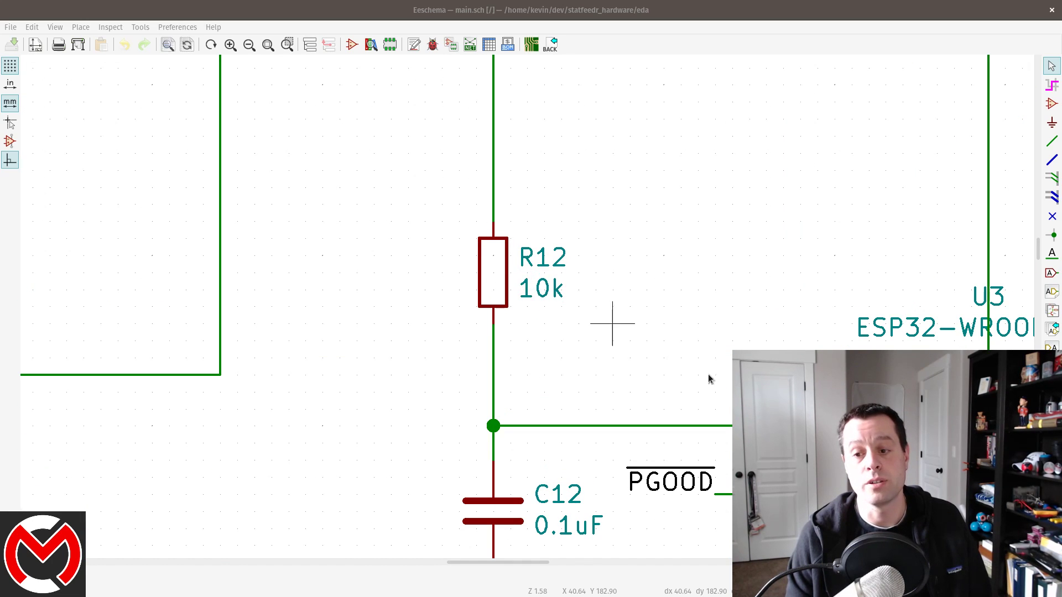
mouse_move(615, 206)
middle_mouse_down()
mouse_move(613, 302)
mouse_move(614, 194)
middle_mouse_up()
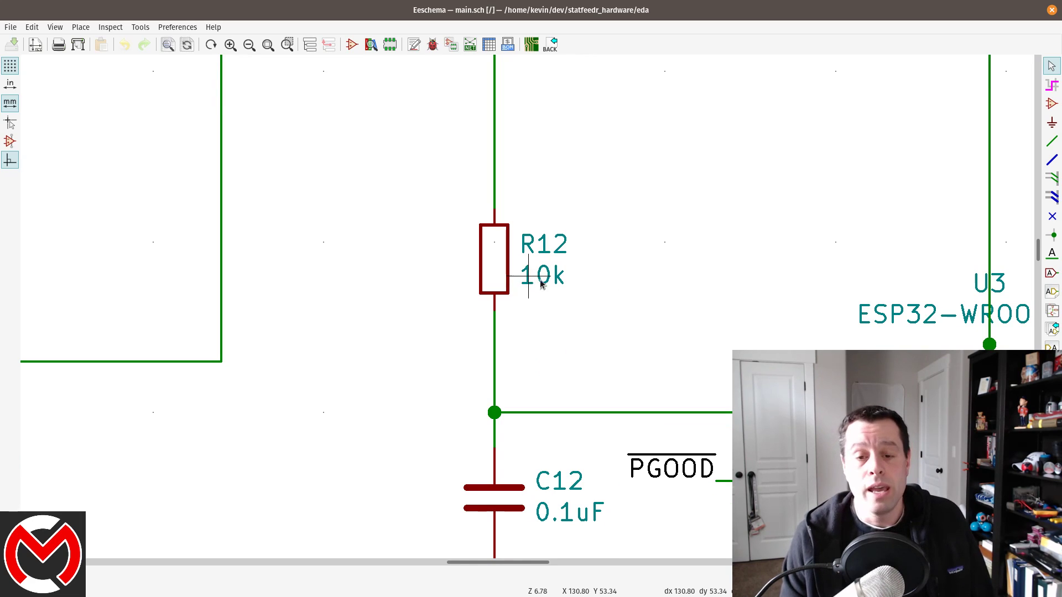
scroll(614, 280, "down", 1)
scroll(526, 308, "up", 1)
scroll(527, 307, "down", 3)
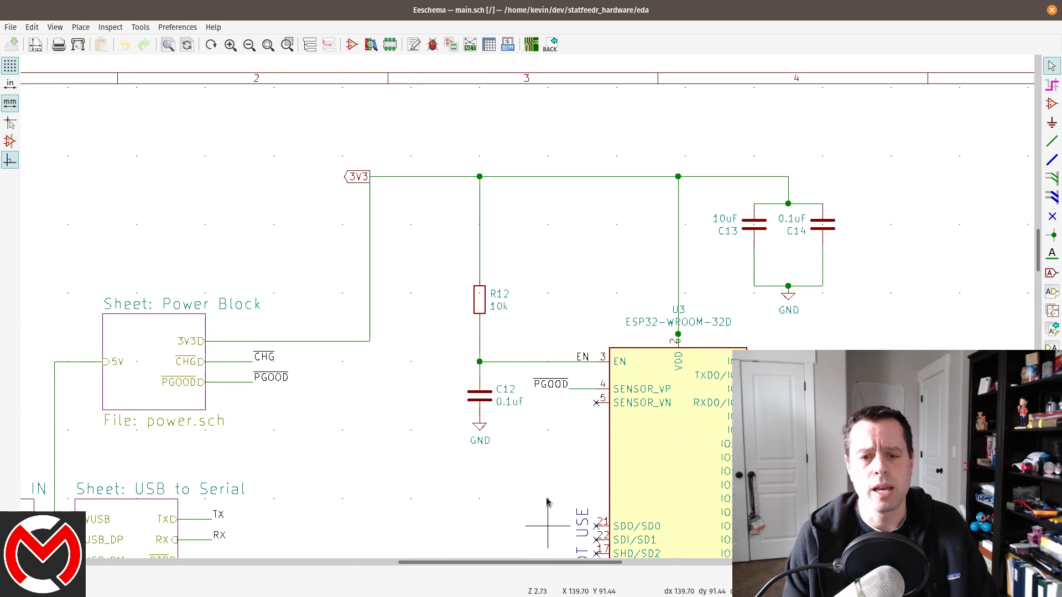
scroll(526, 399, "down", 3, "shift")
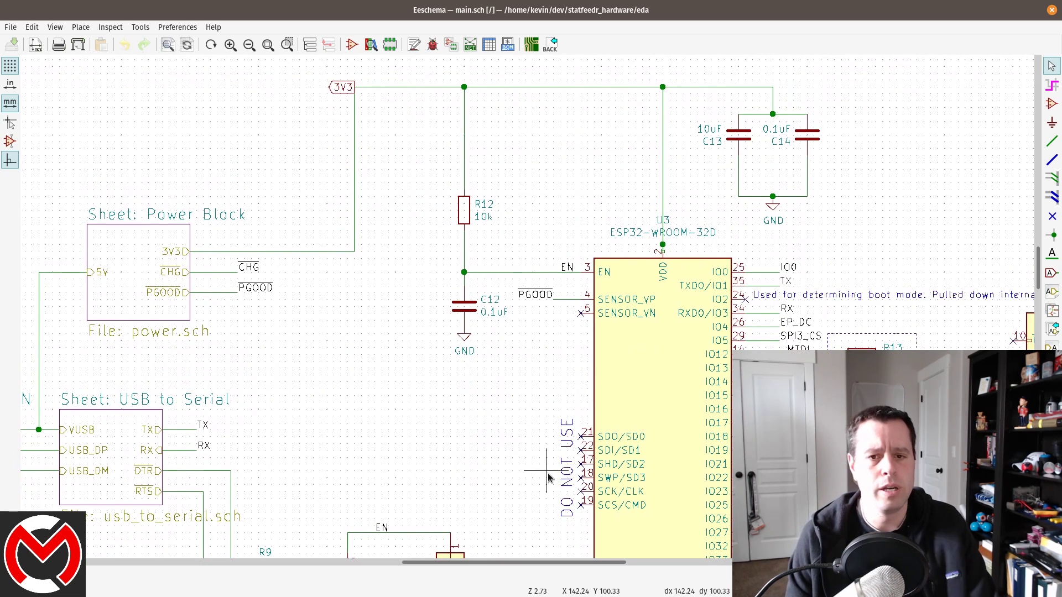
scroll(530, 406, "down", 1)
scroll(527, 311, "down", 2)
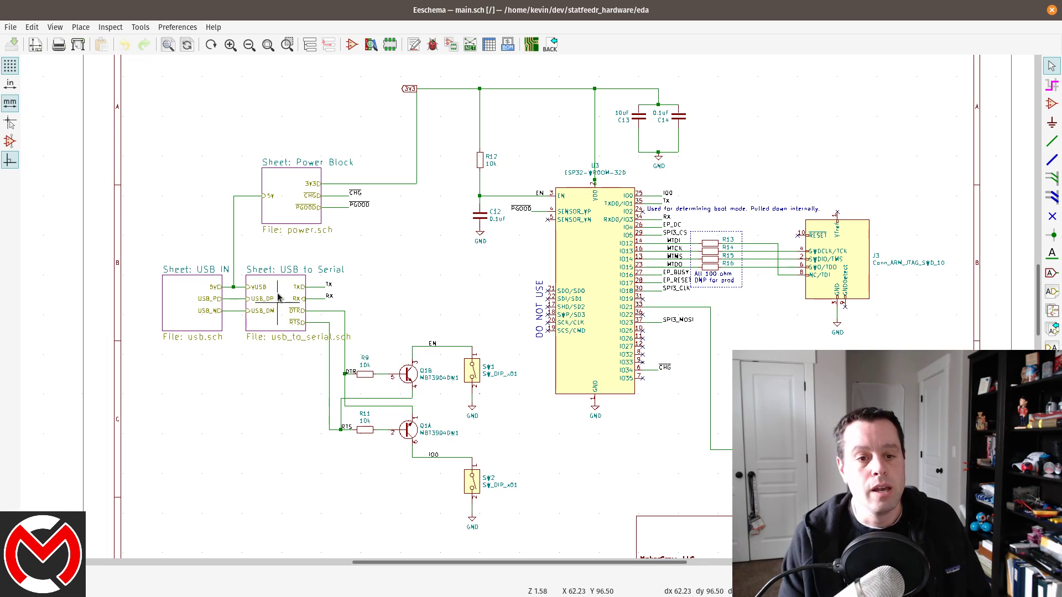
Open the Power Block subsheet and inspect the values of resistors R2, R3, R5 and R10 beside the battery charger.
double_click(288, 205)
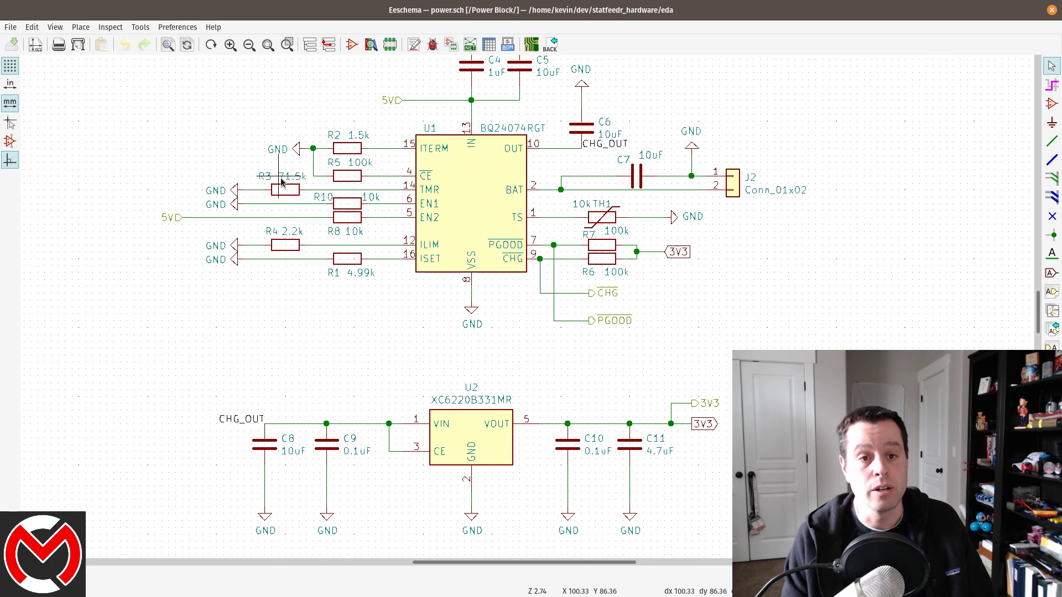
scroll(285, 188, "up", 6)
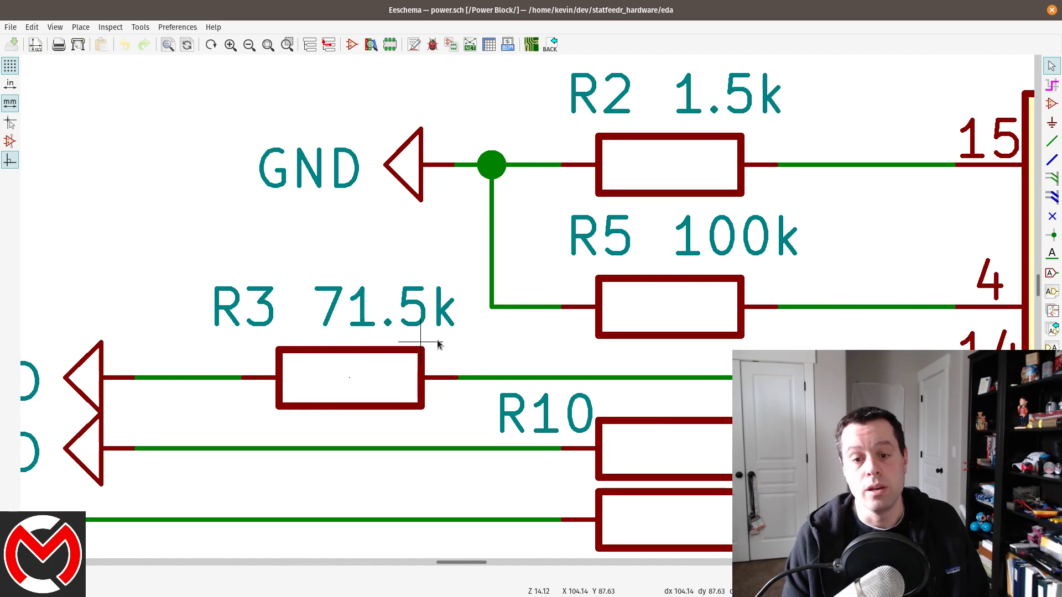
middle_click_drag(520, 344, 348, 420)
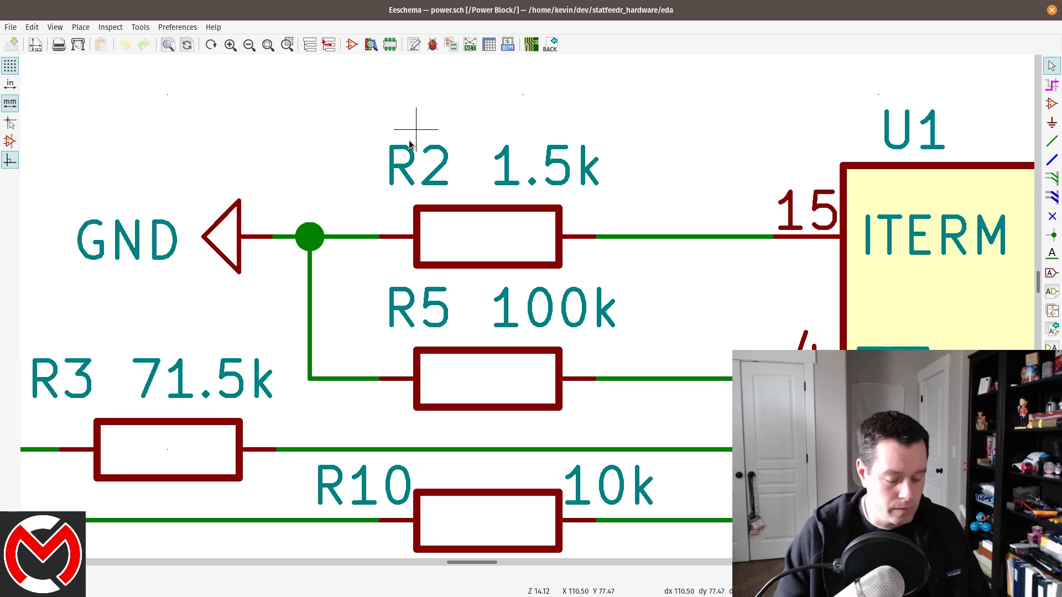
Switch to the Display subsheet, inspect the values of resistors R19 and R20, and return to the main sheet.
key("alt+BackSpace")
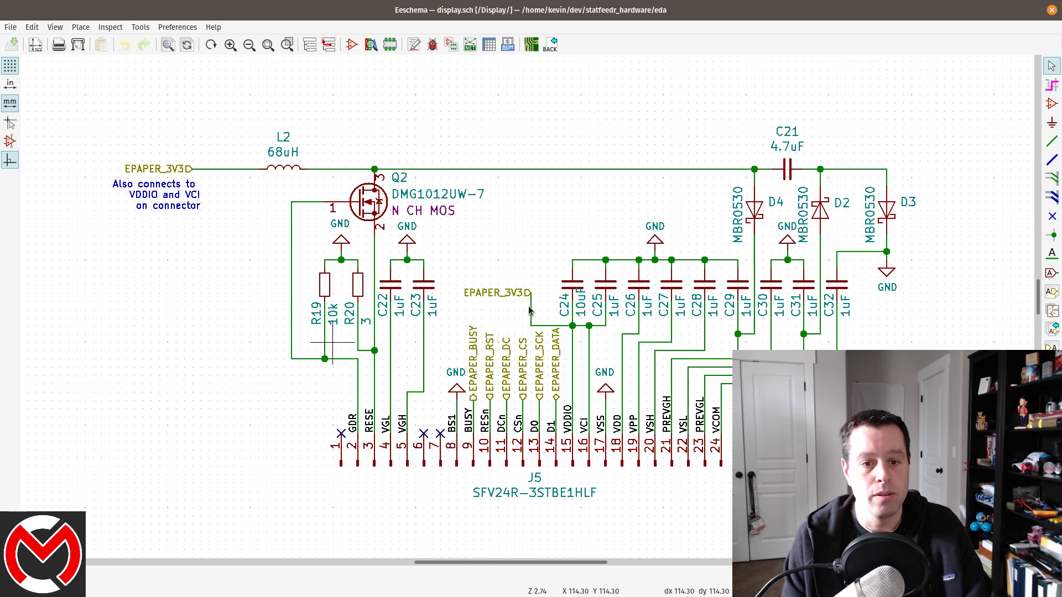
scroll(337, 343, "down", 3)
scroll(338, 343, "up", 5)
scroll(537, 310, "up", 3)
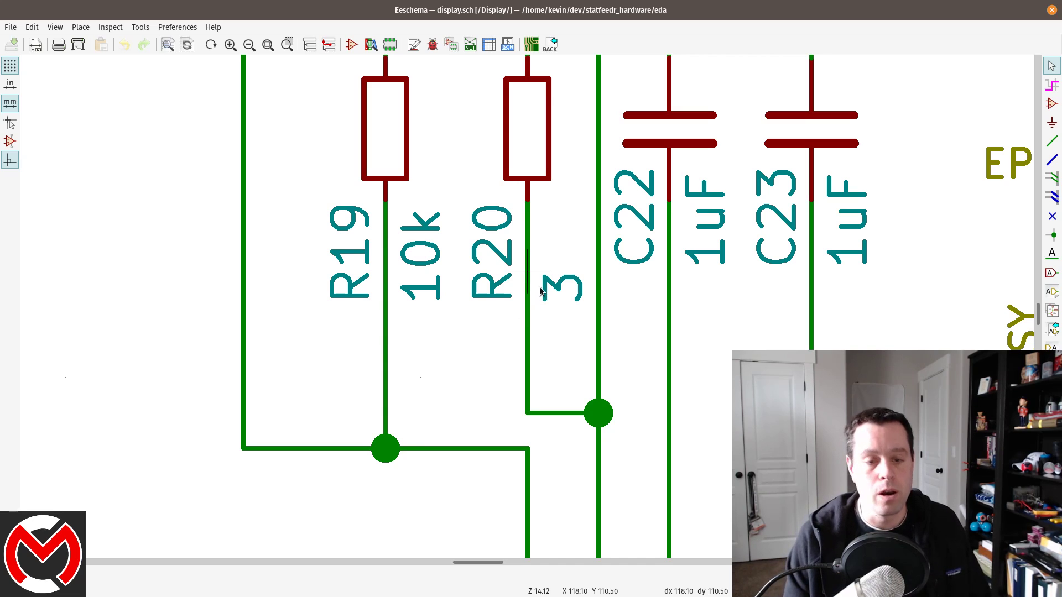
key("alt+BackSpace")
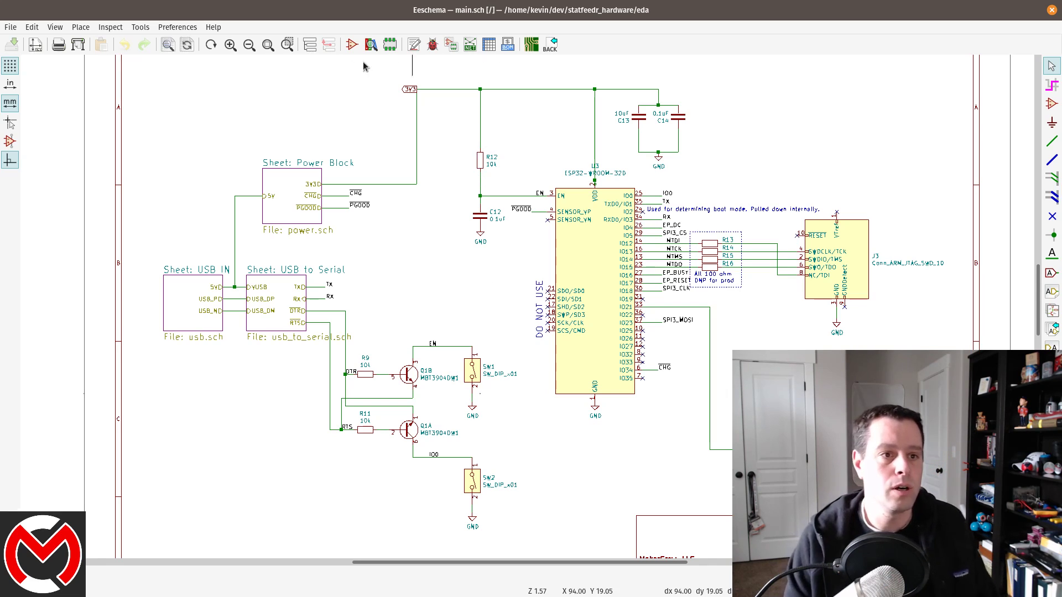
Switch to the board layout in Pcbnew and examine the Edge.Cuts outline and the placed components with all layers shown.
left_click(530, 45)
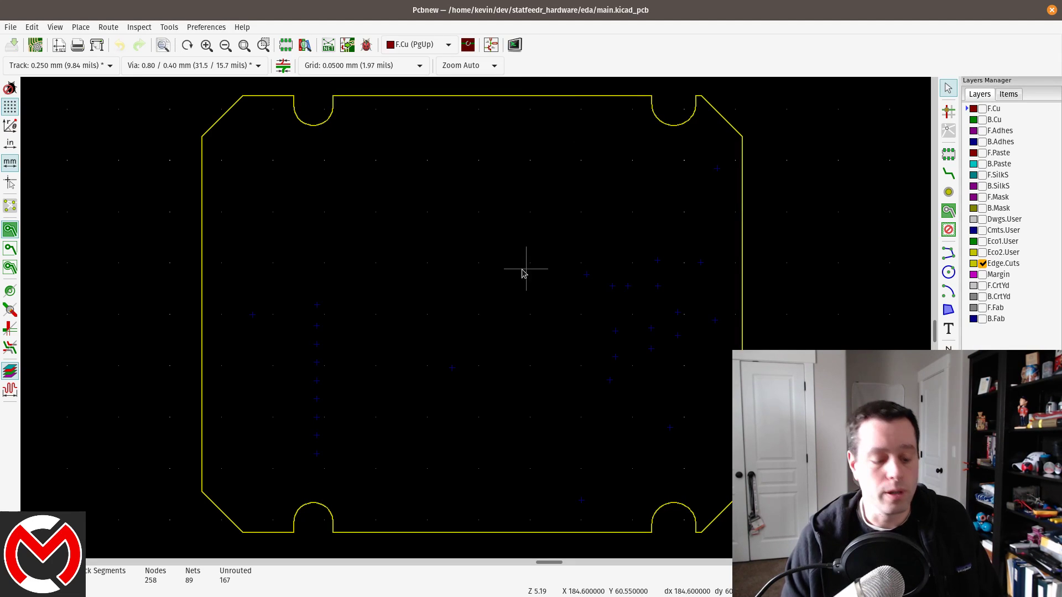
scroll(474, 316, "up", 2)
scroll(475, 316, "down", 2)
scroll(474, 317, "down", 2)
middle_click_drag(445, 368, 492, 344)
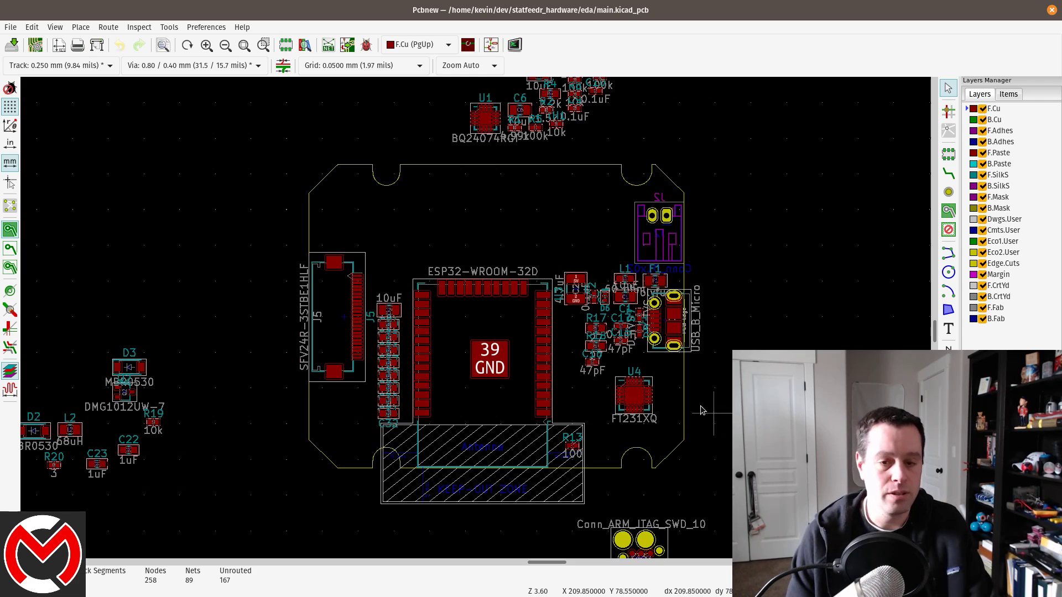
Survey the groups of unplaced footprints around the board outline, including the power, display, reset and JTAG parts.
scroll(673, 377, "down", 2)
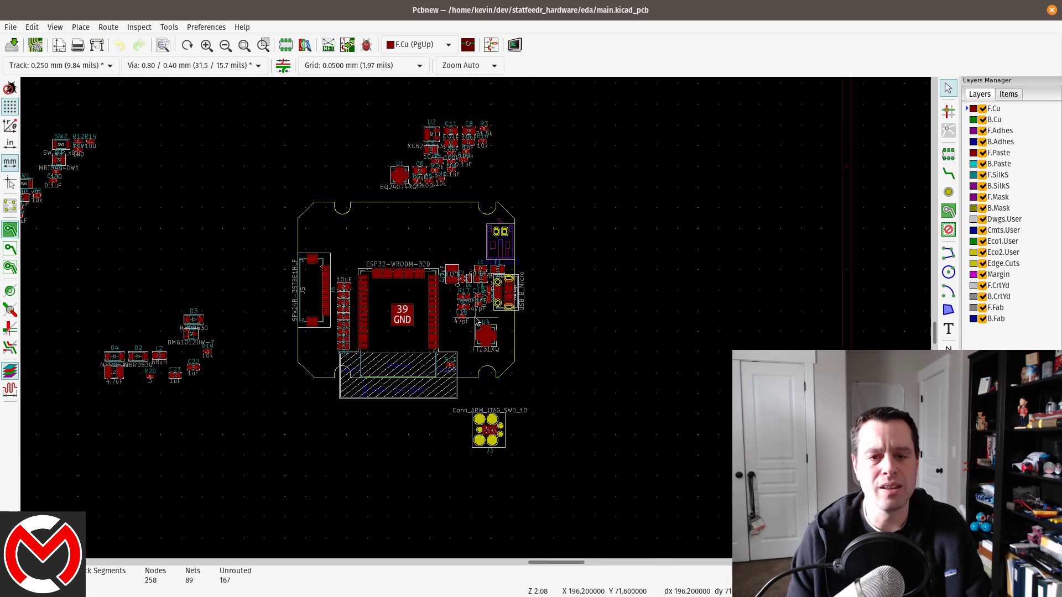
scroll(475, 320, "down", 1)
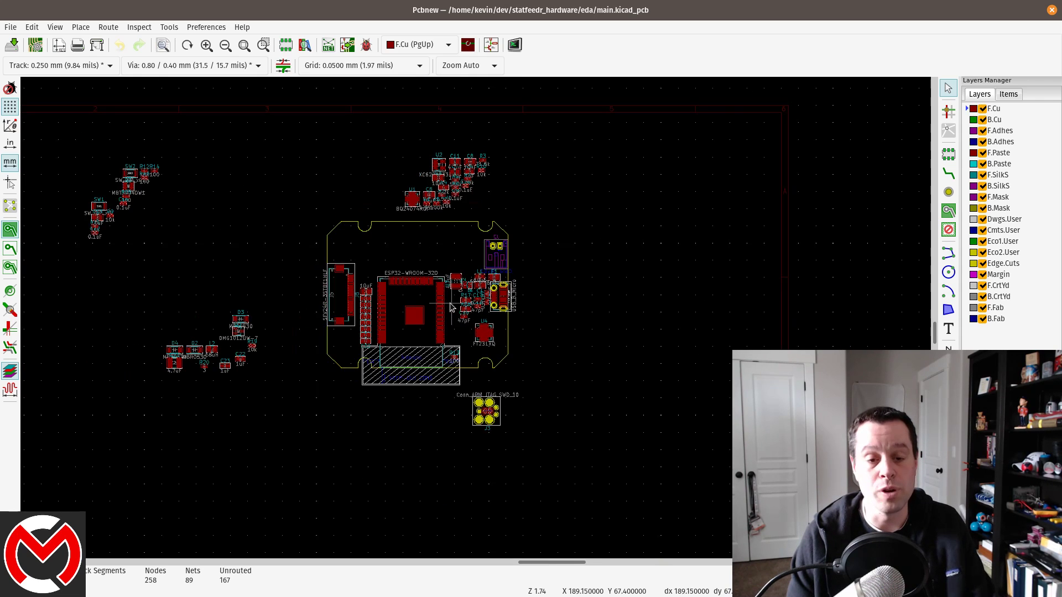
middle_click_drag(283, 232, 376, 251)
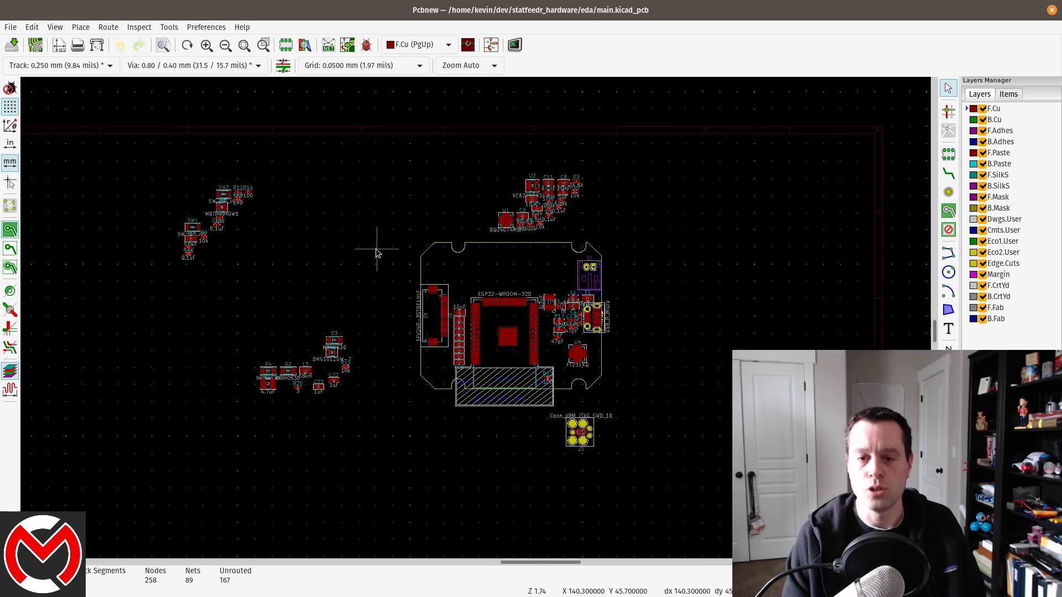